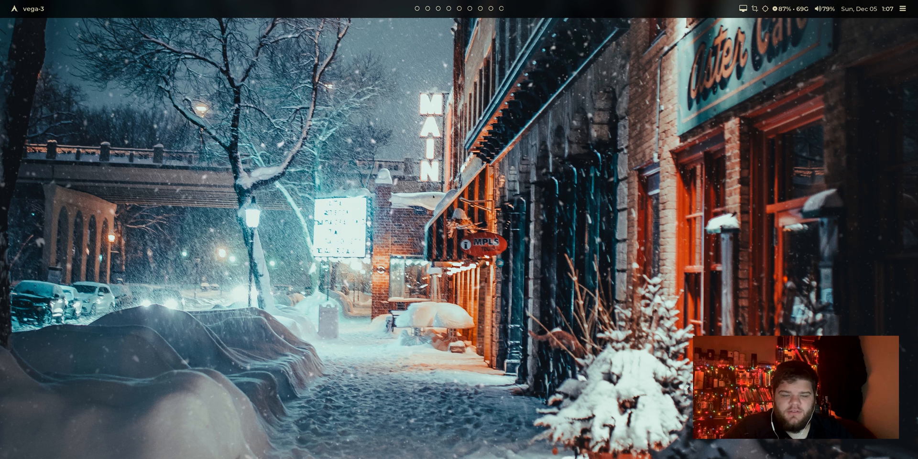
Switch to awesome tag 2 showing the neofetch, bpytop and ranger terminals
key("super+2")
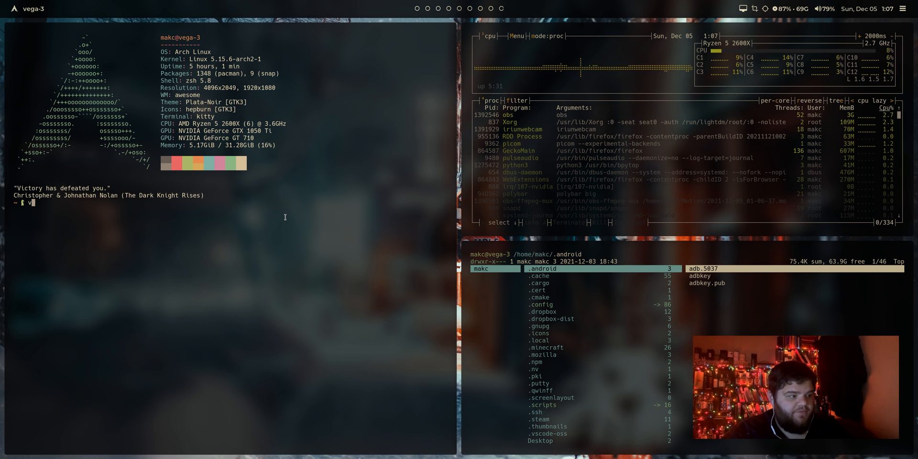
type(" .scri")
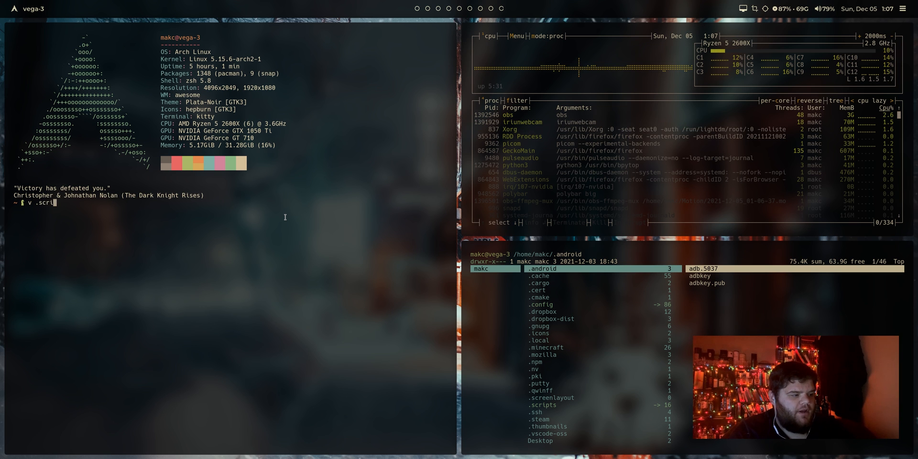
Review the two mount command lines in .scripts/mount in neovim, then quit
key("Tab")
key("Tab")
key("Return")
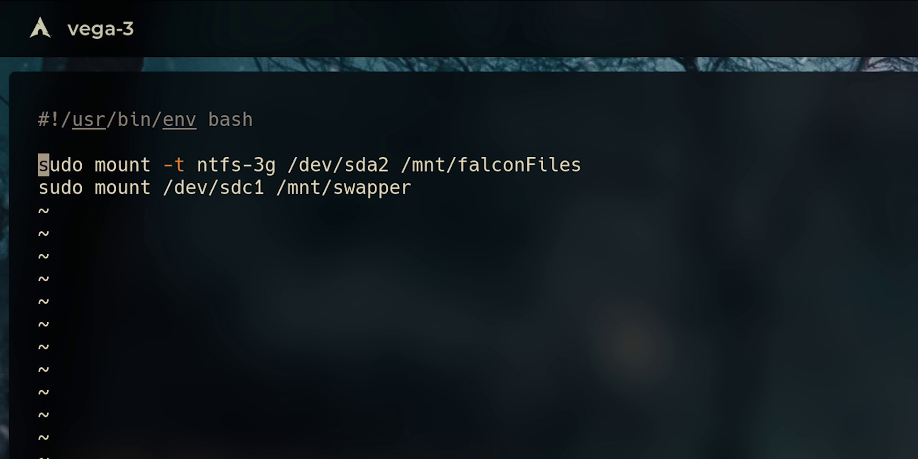
key("j")
key("k")
key("k")
key("j")
key("k")
key("j")
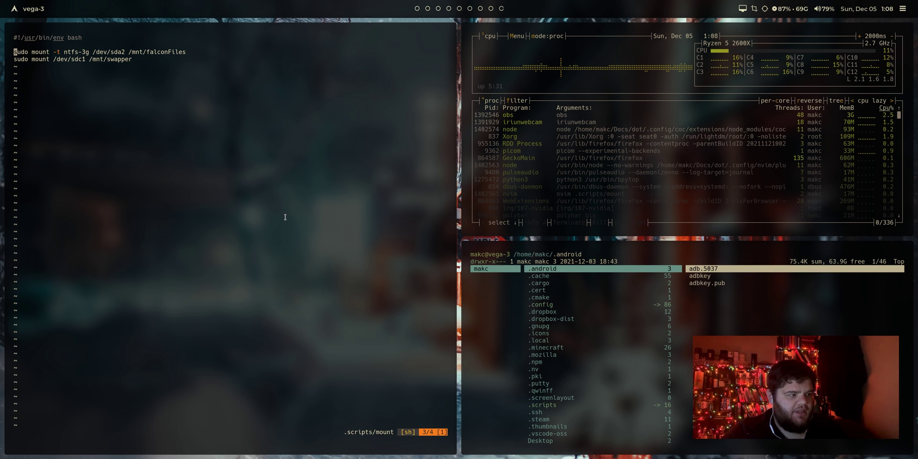
type(":q")
key("Return")
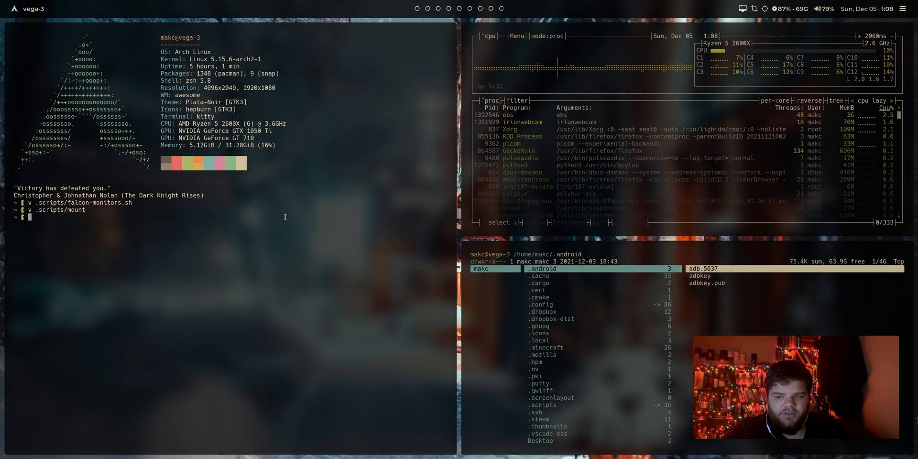
type("./v .config/awesome/rc.lua")
View .config/awesome/rc.lua at its end and visually select the Autostart lines
key("Return")
key("shift+g")
key("k")
key("k")
key("k")
key("k")
key("k")
key("shift+v")
key("j")
key("j")
key("j")
key("j")
key("j")
key("j")
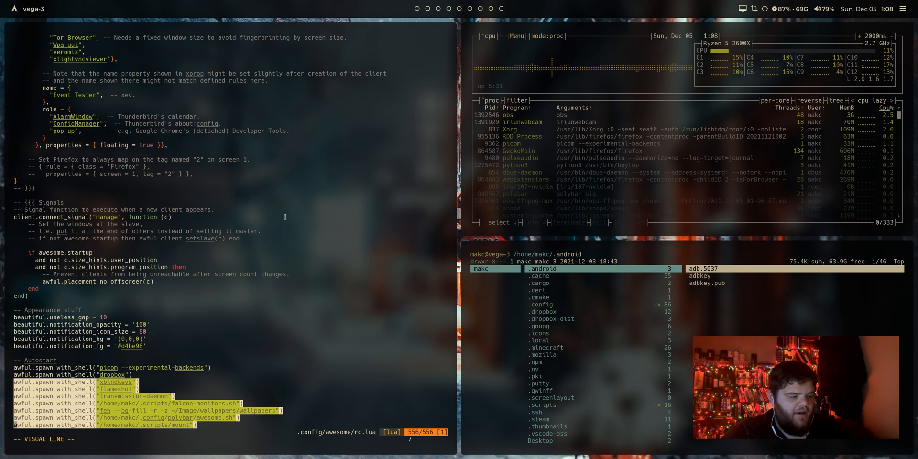
key("k")
key("k")
key("k")
key("k")
key("k")
key("j")
key("j")
key("Escape")
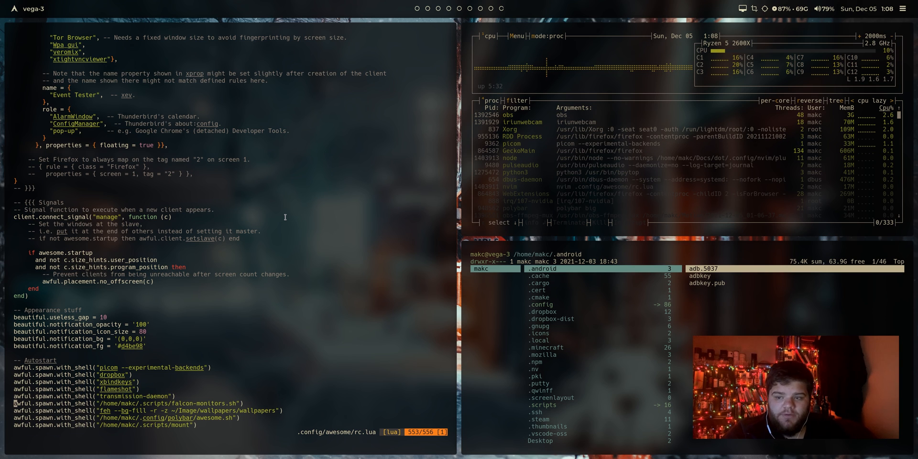
On an empty tag, start kitty with larger text and run lsblk -f
key("super+2")
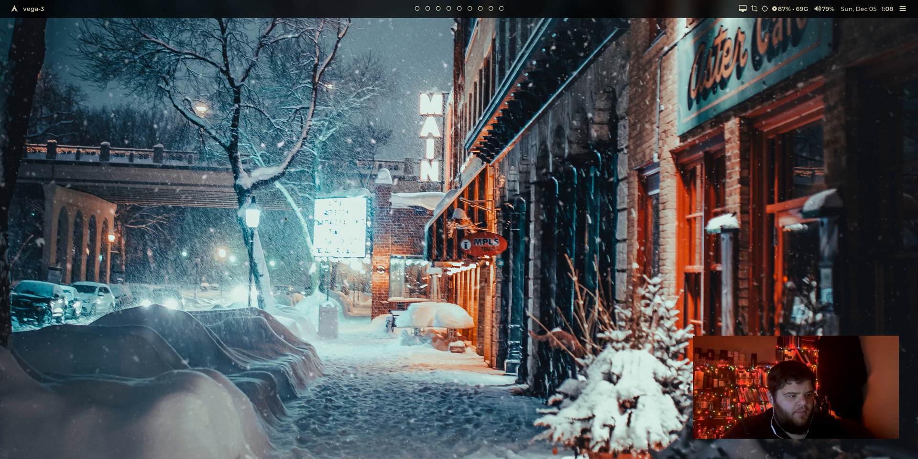
key("super+Return")
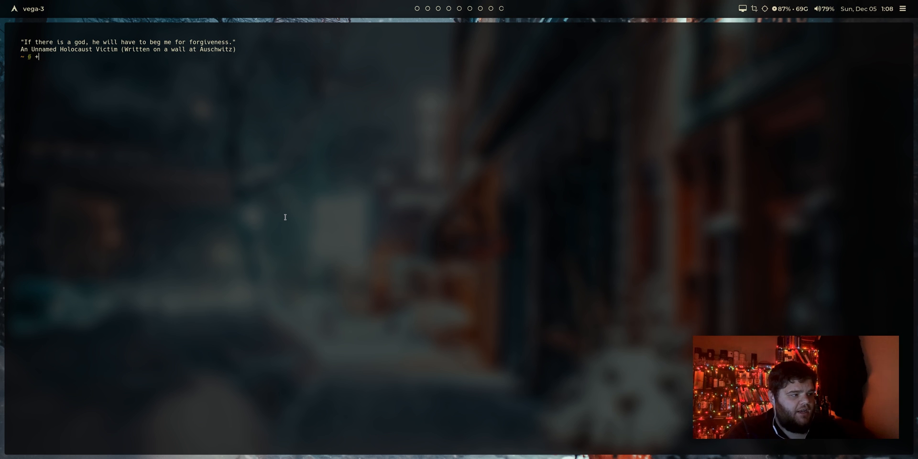
key("ctrl+plus")
key("ctrl+plus")
key("ctrl+plus")
key("ctrl+plus")
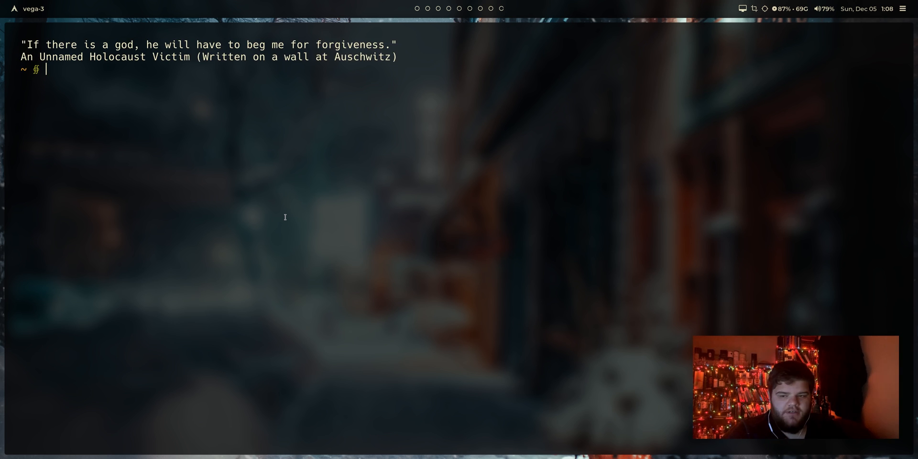
type("lsblk -f")
key("Return")
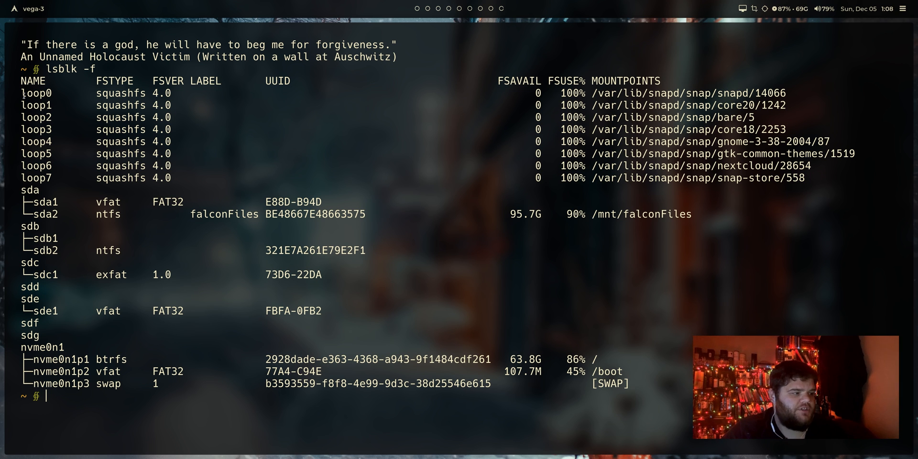
Point out the device listing and the snap loop devices loop0 to loop7
mouse_move(21, 92)
left_mouse_down()
mouse_move(481, 318)
mouse_move(632, 255)
left_mouse_up()
left_click(654, 265)
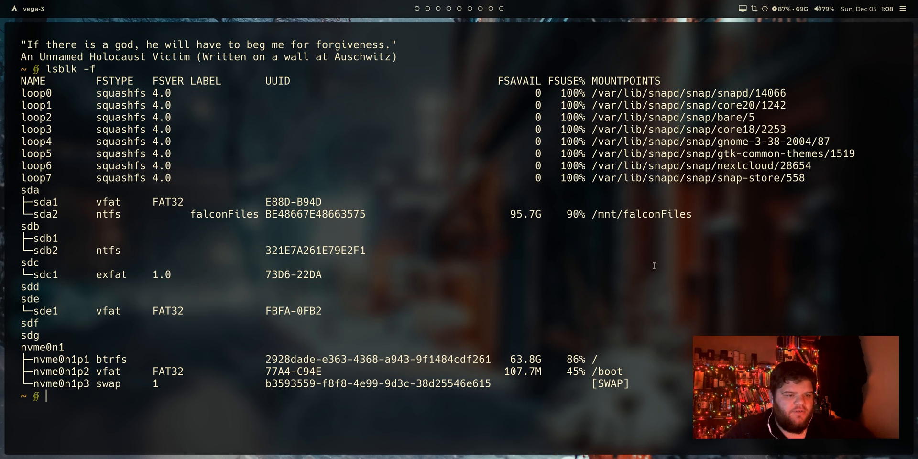
left_click_drag(16, 93, 849, 174)
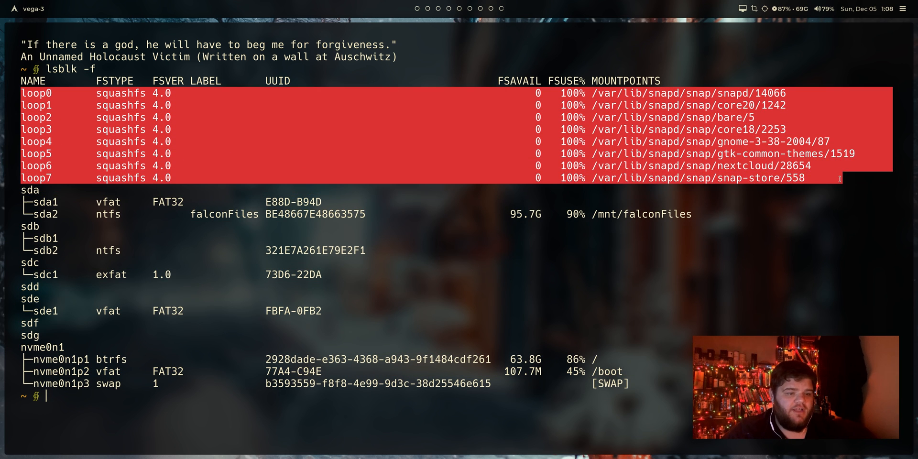
left_click(827, 170)
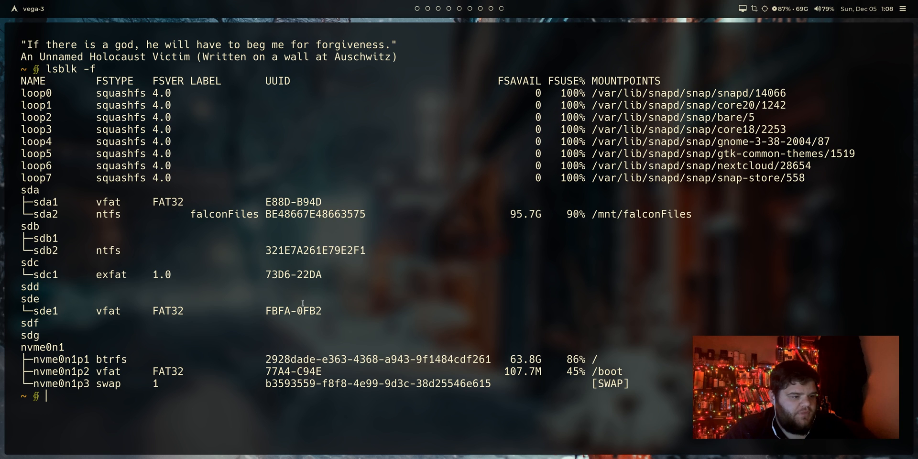
Point out the sda disk and its sda2 partition mounted at /mnt/falconFiles
left_click_drag(565, 214, 694, 215)
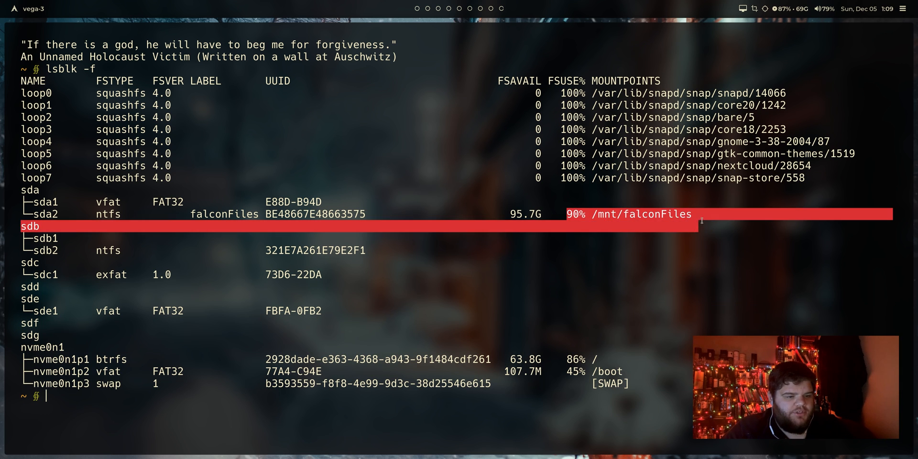
left_click(694, 215)
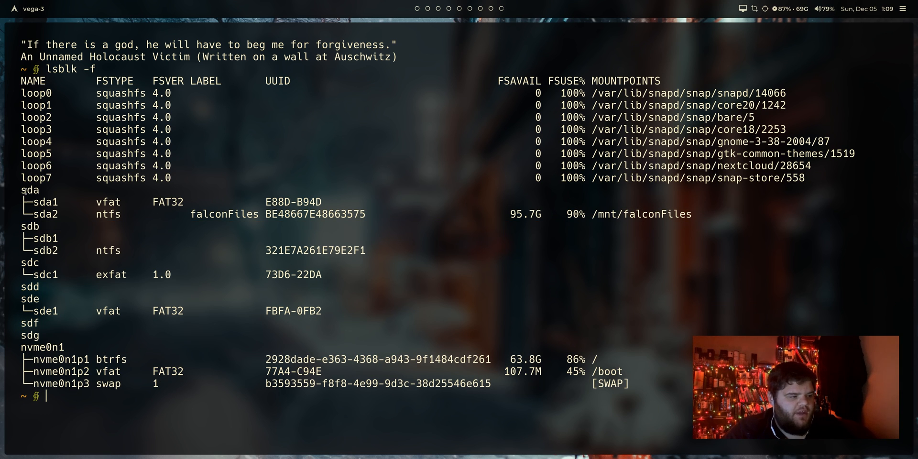
left_click_drag(23, 190, 895, 194)
left_click(93, 190)
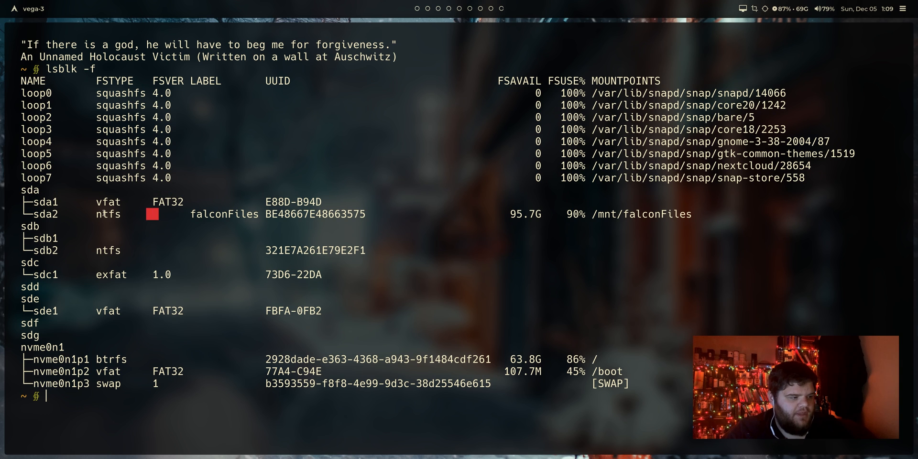
mouse_move(33, 214)
left_mouse_down()
mouse_move(99, 217)
mouse_move(94, 226)
left_mouse_up()
left_click(313, 228)
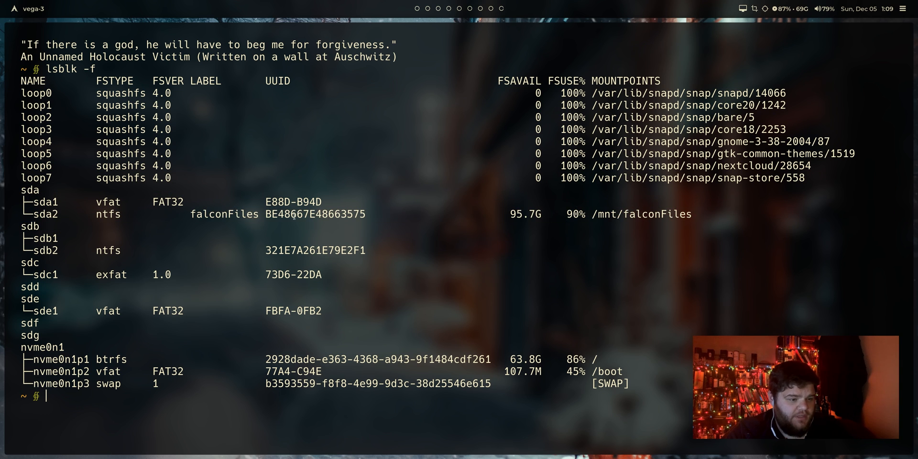
triple_click(295, 214)
mouse_move(593, 214)
left_mouse_down()
mouse_move(692, 222)
mouse_move(721, 216)
left_mouse_up()
left_click(689, 214)
left_click(702, 214)
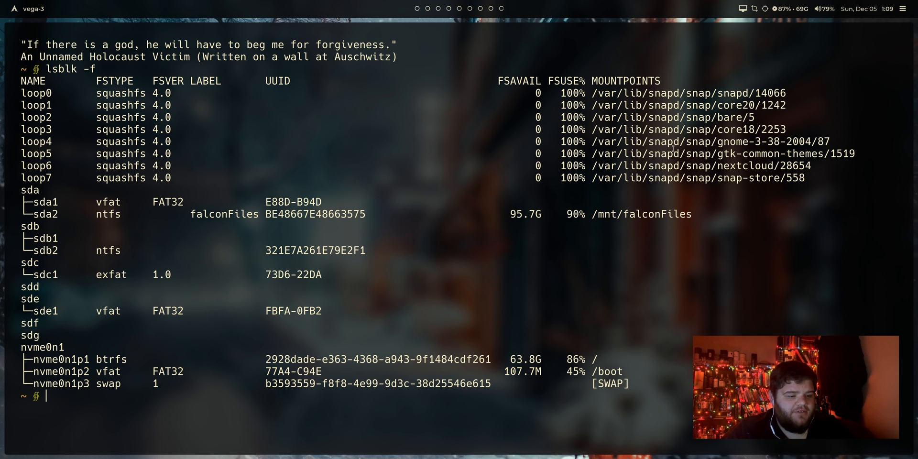
scroll(497, 408, "down", 2)
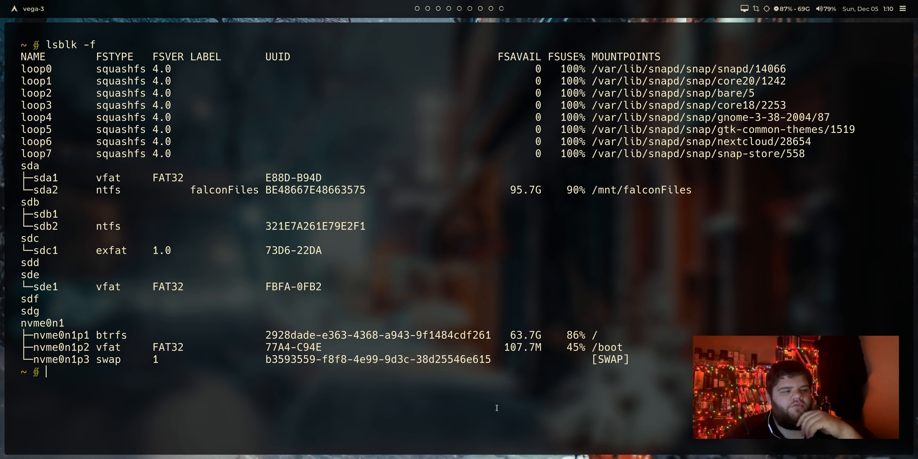
Point out the unmounted sdc1 partition and its exfat filesystem
left_click_drag(22, 251, 81, 260)
left_click(29, 250)
double_click(112, 250)
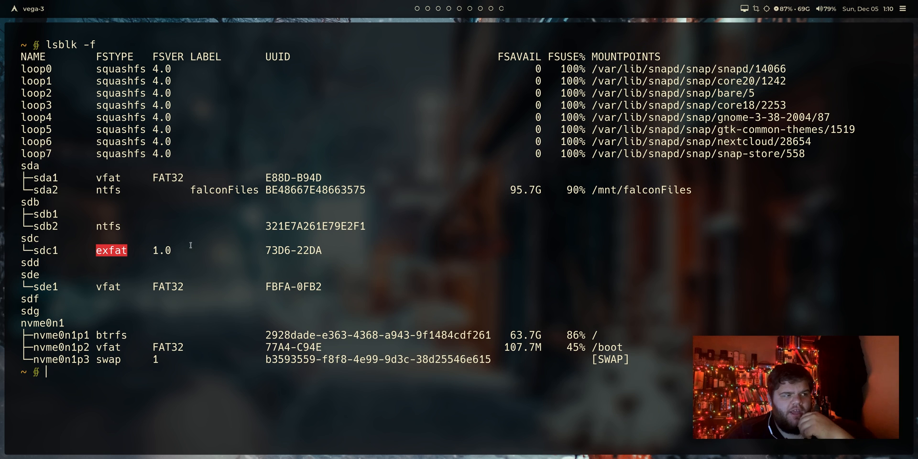
Reinstall fuse2 with pacman and search NTFS packages with yay, confirming ntfs-3g is installed
left_click(338, 328)
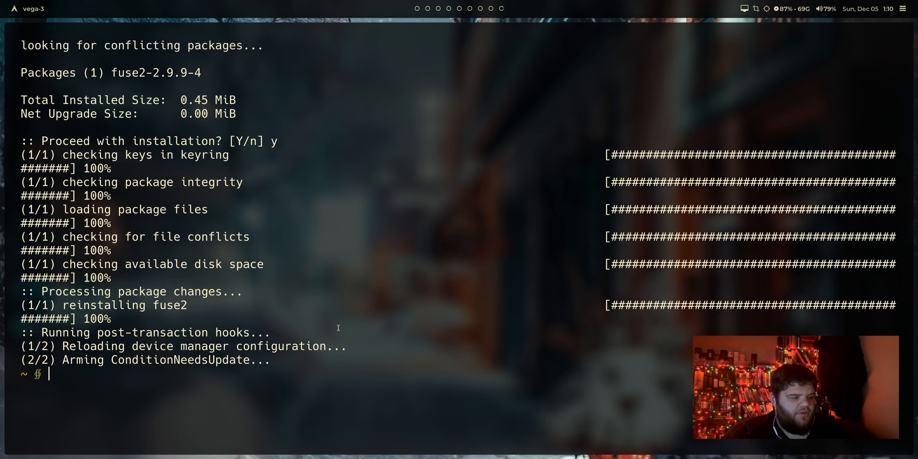
type("ya")
type("y -S")
type("s fuse")
key("Return")
scroll(338, 328, "up", 5)
scroll(134, 148, "up", 3)
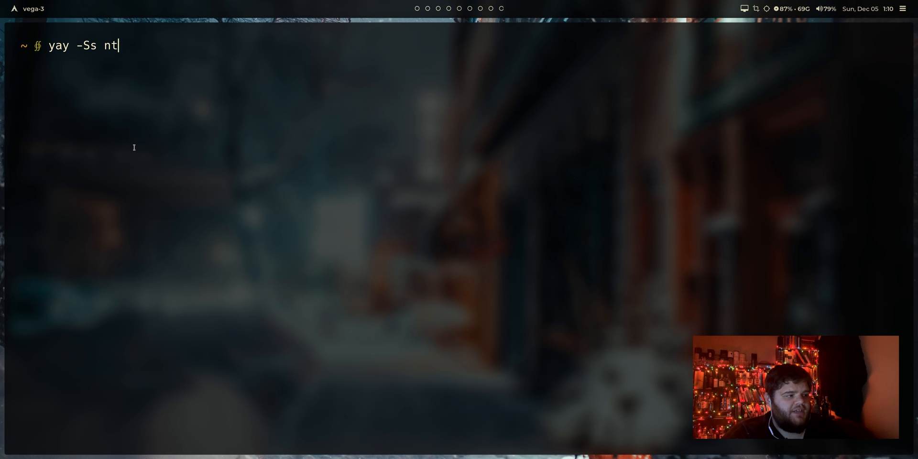
type("fs")
key("Return")
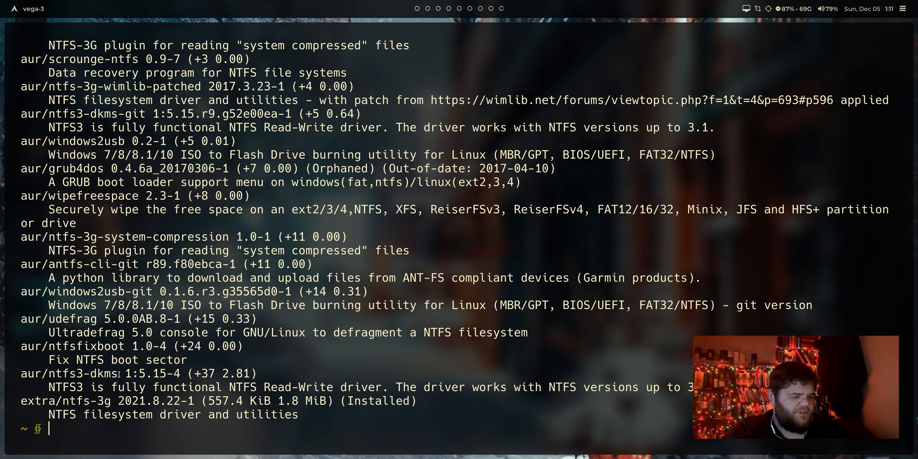
type("afps")
key("BackSpace")
key("BackSpace")
key("BackSpace")
key("BackSpace")
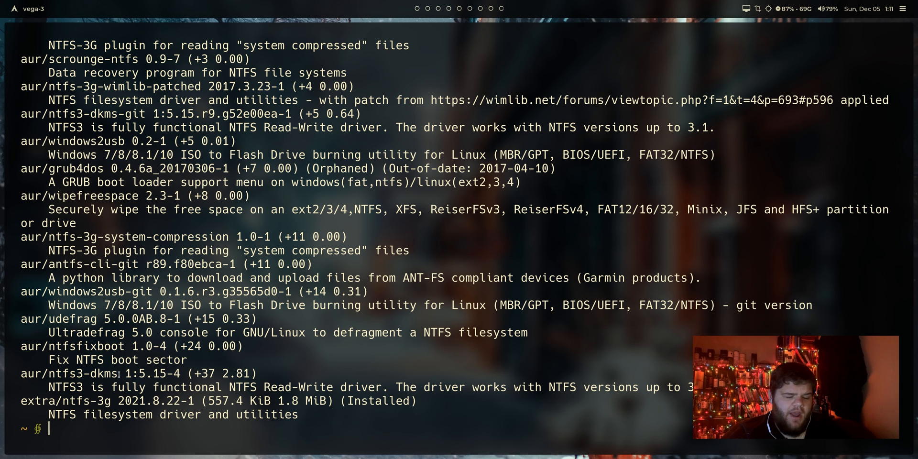
type("af")
key("BackSpace")
key("BackSpace")
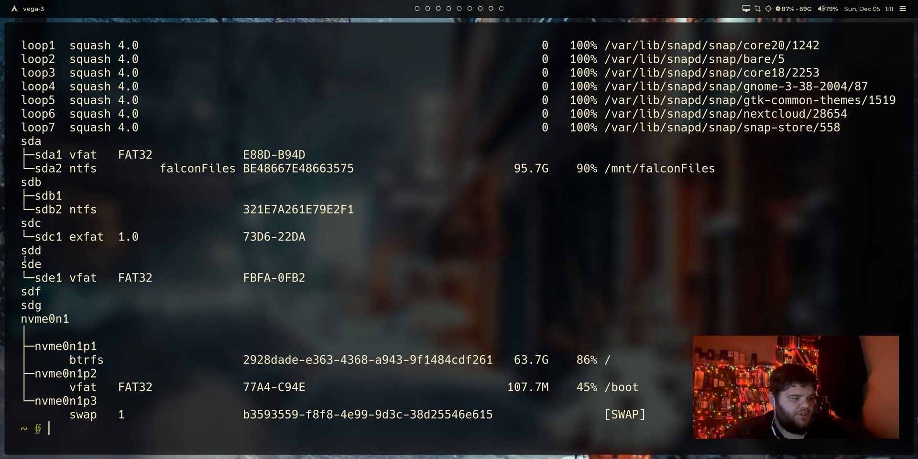
Point out sdc1's UUID and empty mountpoint versus sda2's /mnt/falconFiles
mouse_move(21, 223)
left_mouse_down()
mouse_move(49, 223)
mouse_move(49, 237)
mouse_move(63, 236)
left_mouse_up()
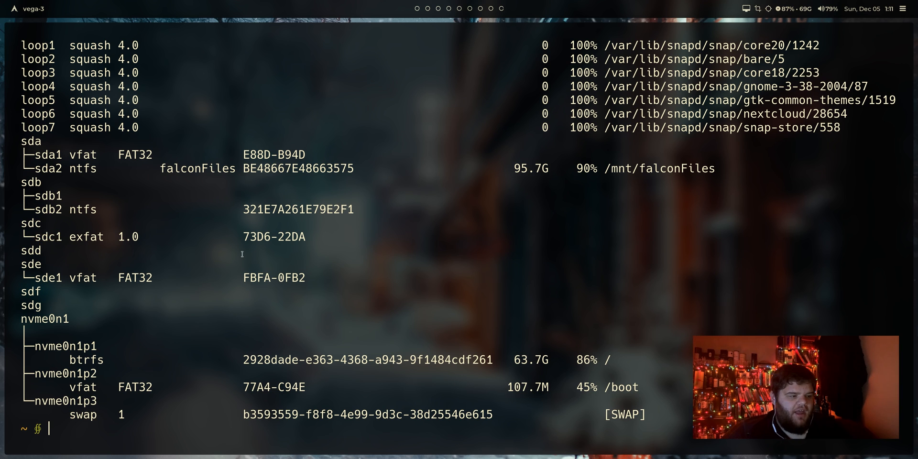
left_click_drag(140, 237, 335, 238)
left_click(335, 238)
left_click_drag(452, 237, 897, 240)
left_click_drag(452, 236, 445, 251)
left_click_drag(607, 168, 717, 173)
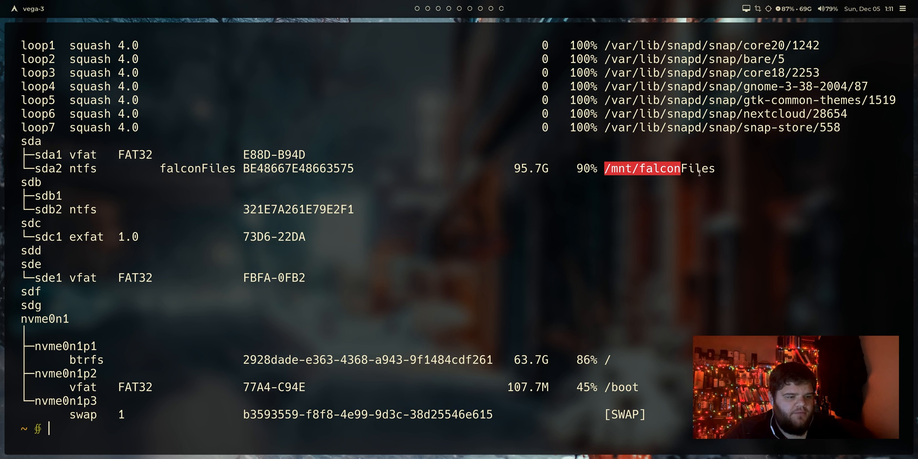
left_click(615, 209)
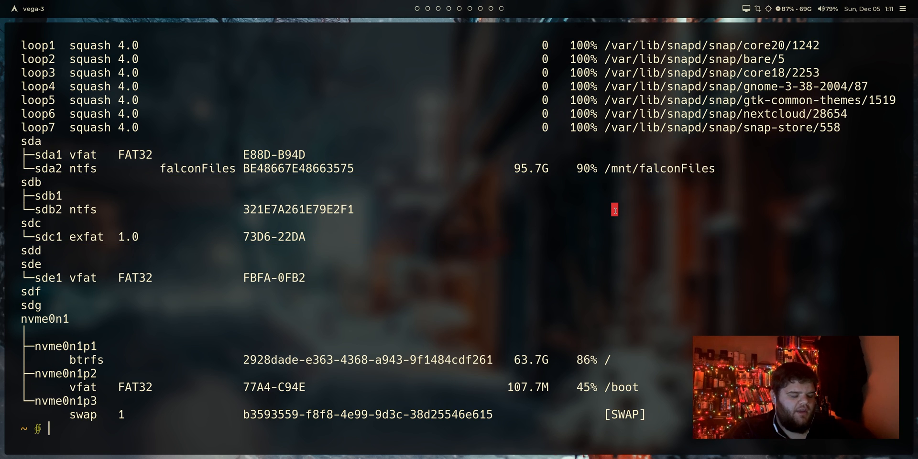
type("cd /m")
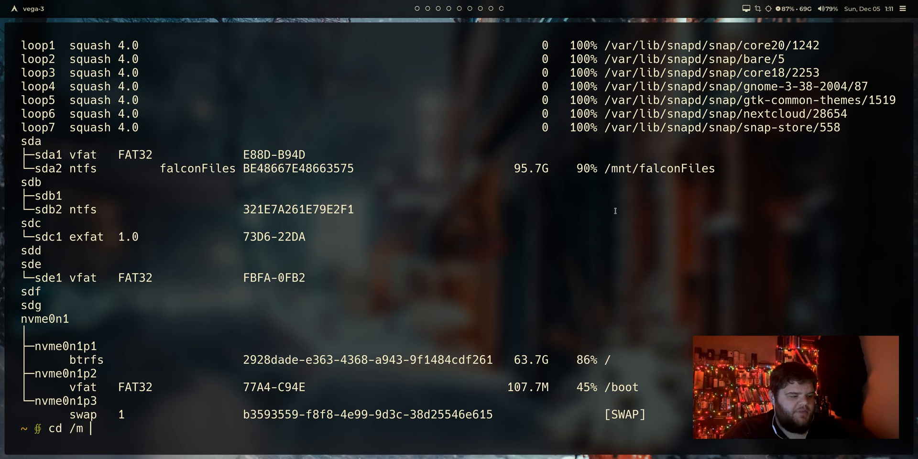
type(",nt")
Go to /mnt and list its folders, pointing out curta-1, falconFiles and usb
key("Return")
type("ls")
key("Return")
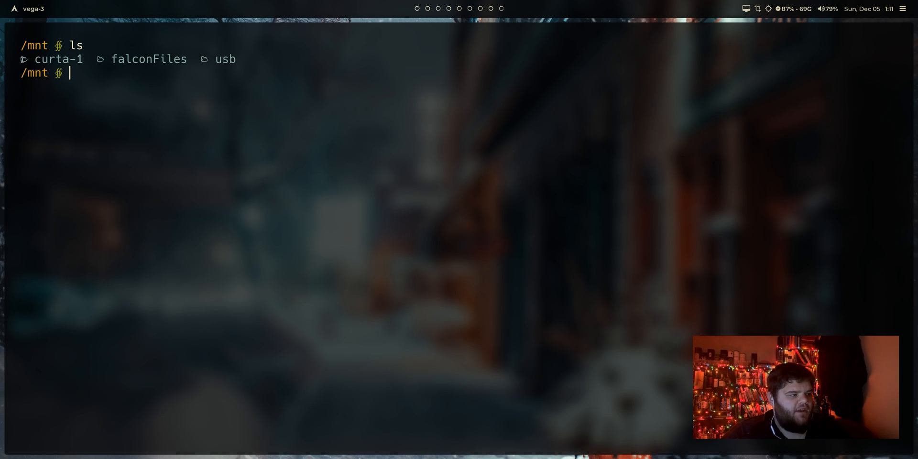
left_click_drag(23, 58, 188, 58)
left_click(127, 66)
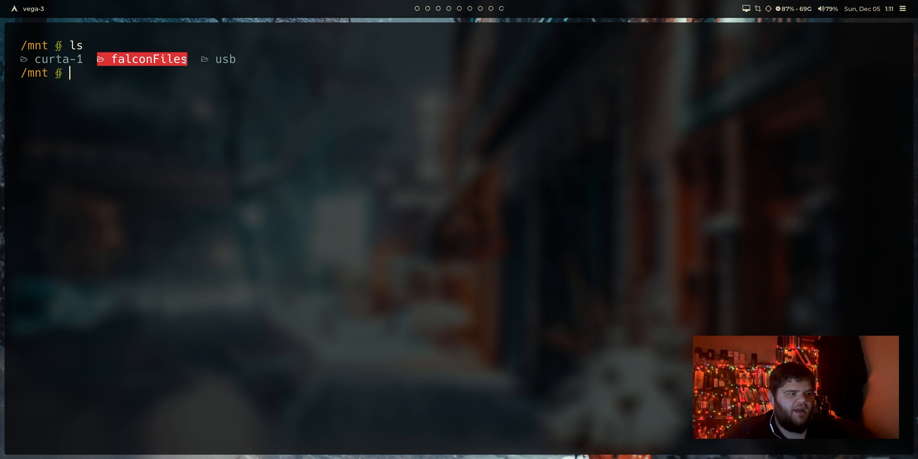
left_click(175, 77)
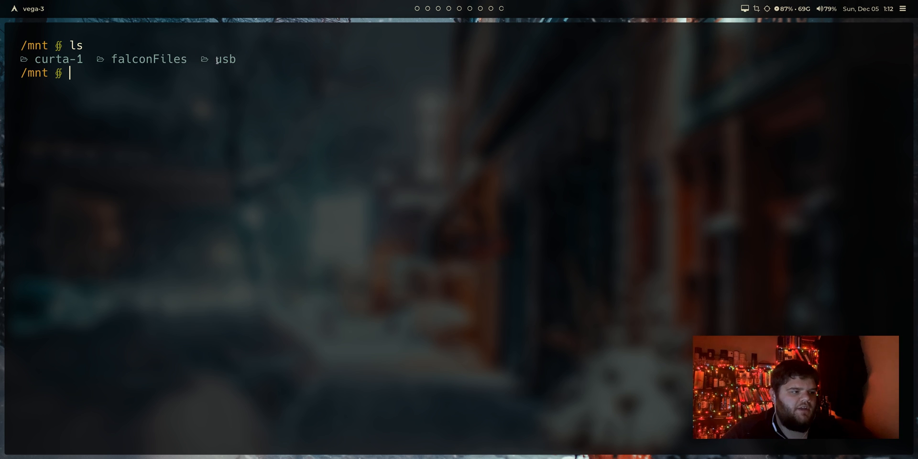
left_click_drag(237, 59, 203, 60)
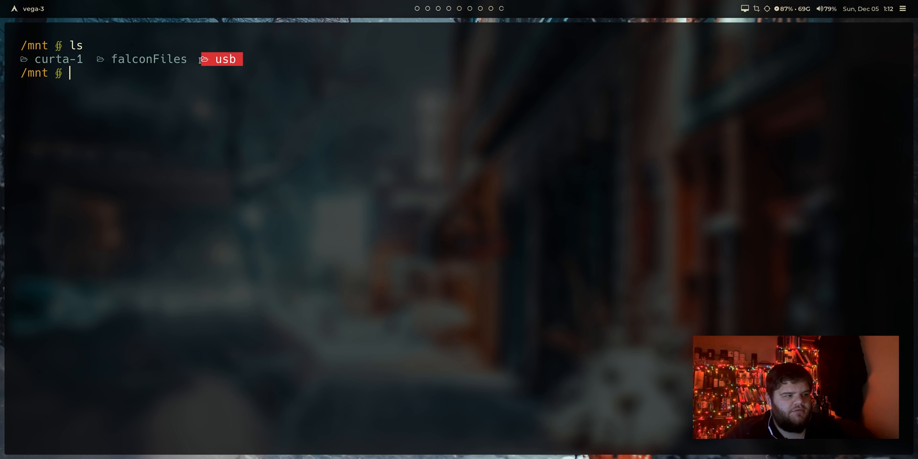
left_click(244, 70)
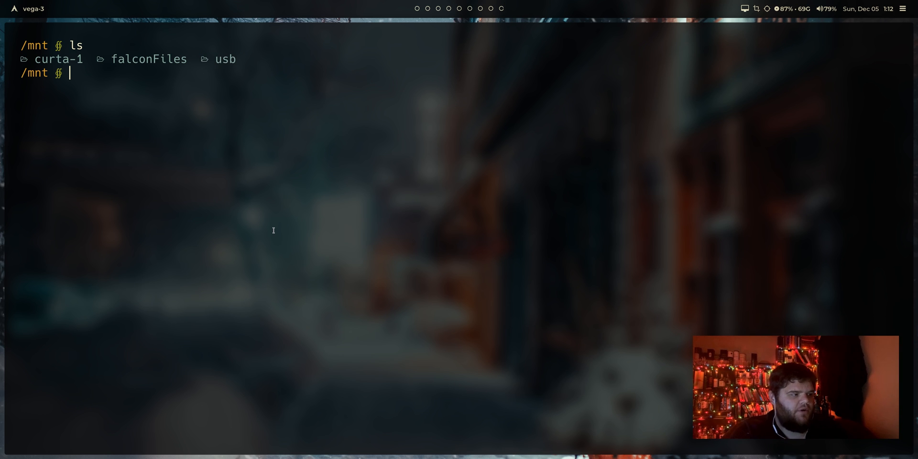
type("cd")
Mount /dev/sdc1 at /mnt/usb with sudo mount and relist the drives
key("Return")
type("lsblk -f")
key("Return")
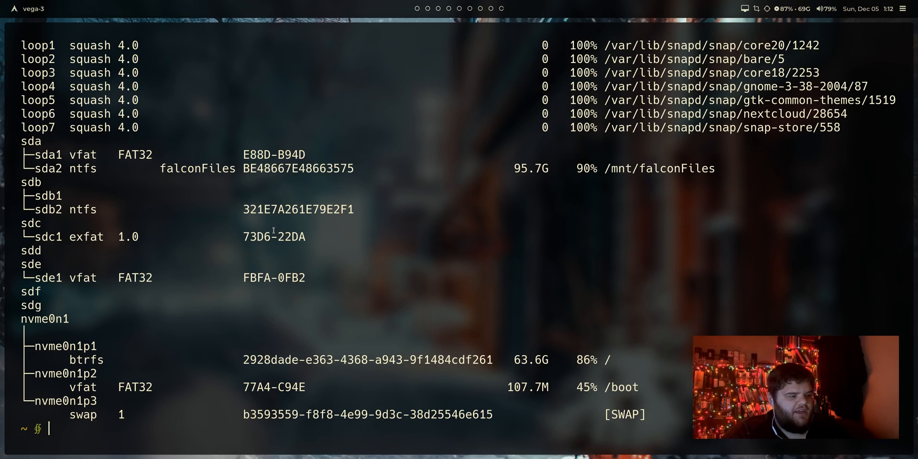
type("sudo mount /dev/sd")
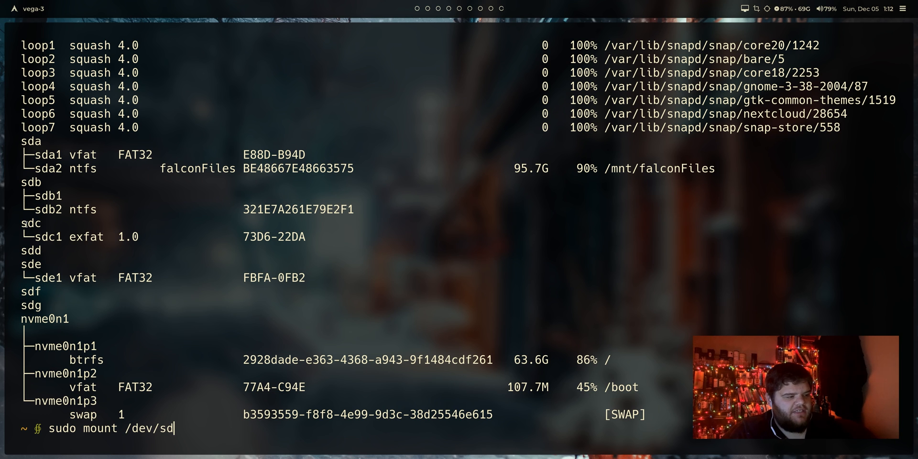
type("c")
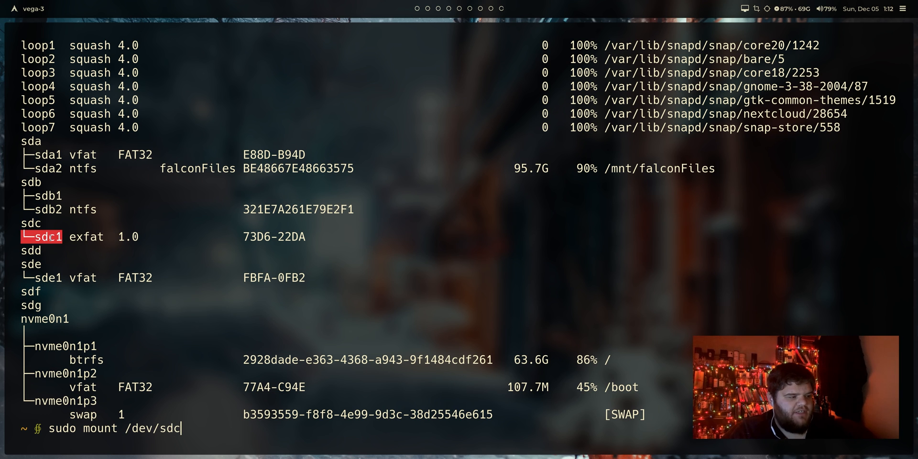
type("1")
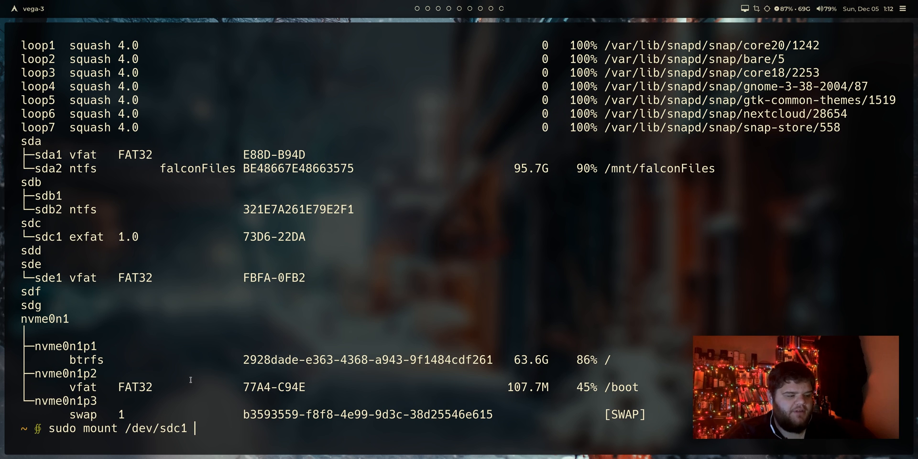
type("/m,")
type("nt/")
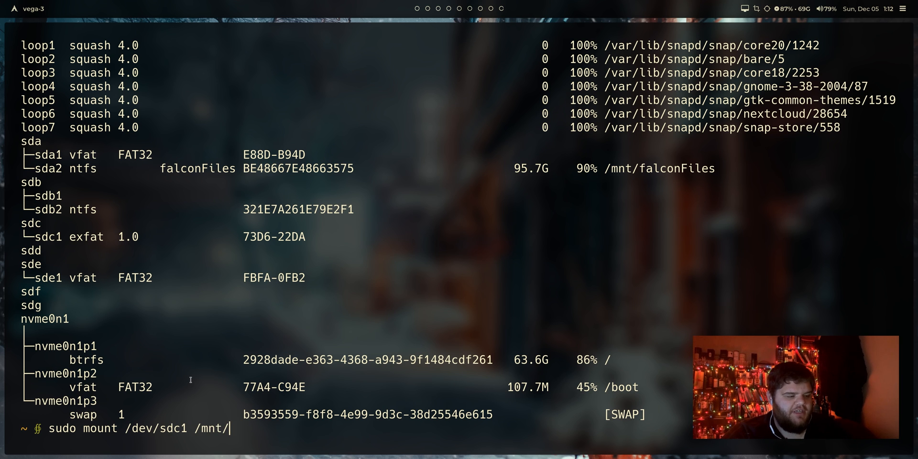
type("usb")
key("Return")
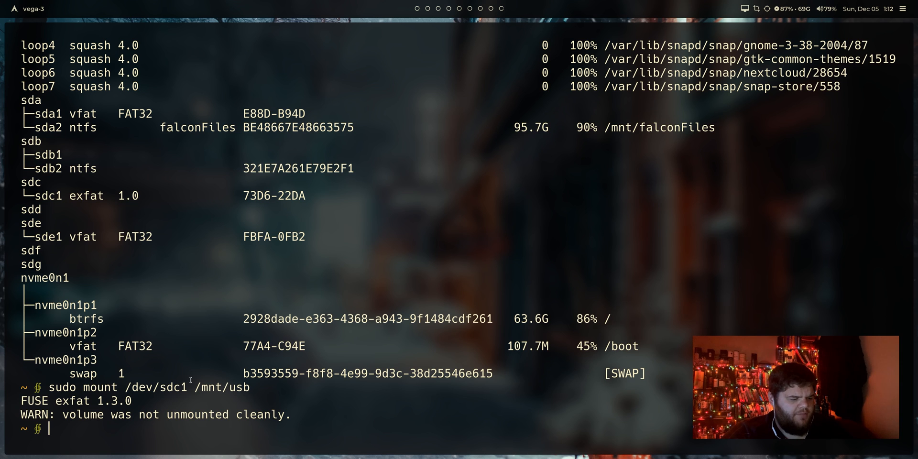
key("ctrl+l")
type("lsbl")
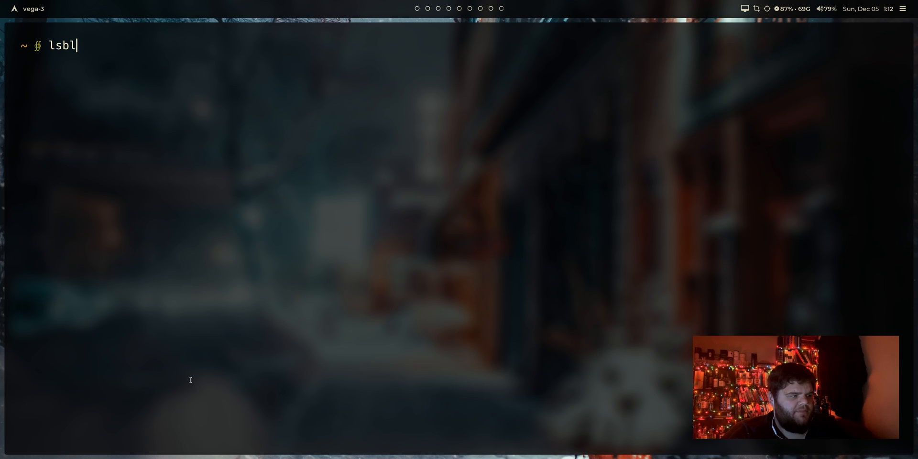
type("k -f")
key("Return")
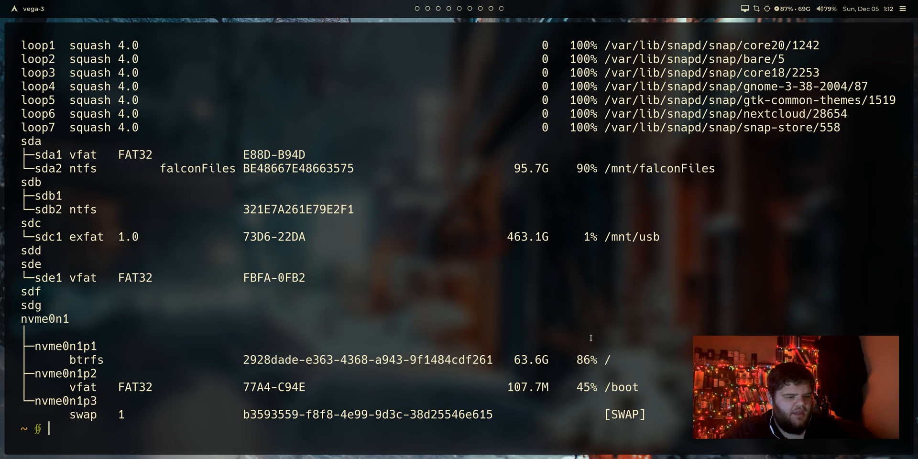
Point out sdc1's 463.1G size and its new /mnt/usb mountpoint in the listing
left_click_drag(651, 244, 590, 237)
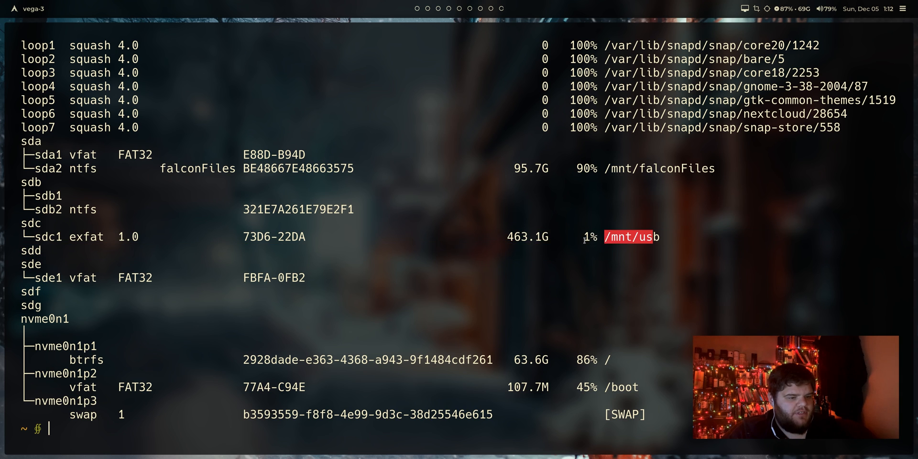
left_click(515, 236)
double_click(528, 238)
left_click(582, 237)
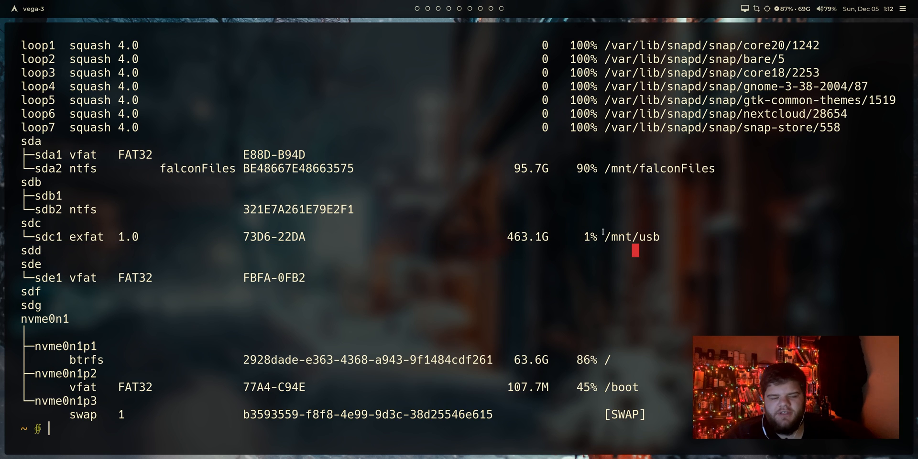
left_click_drag(661, 237, 584, 237)
left_click_drag(661, 236, 604, 236)
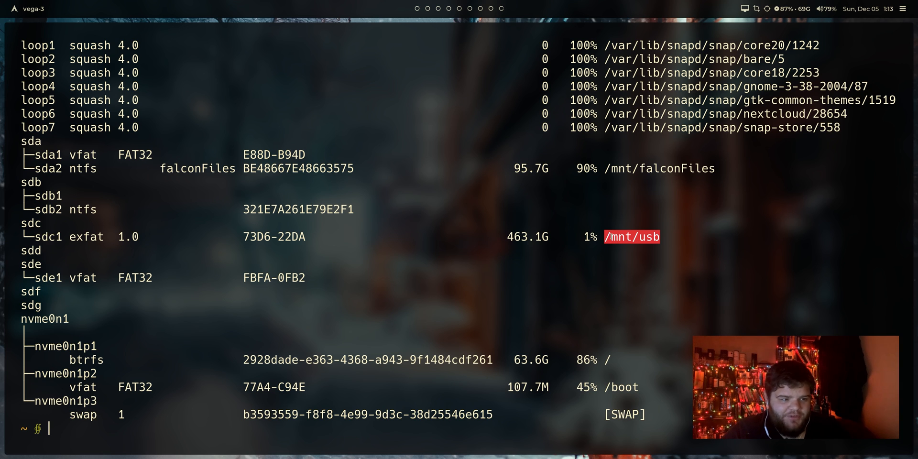
left_click(611, 237)
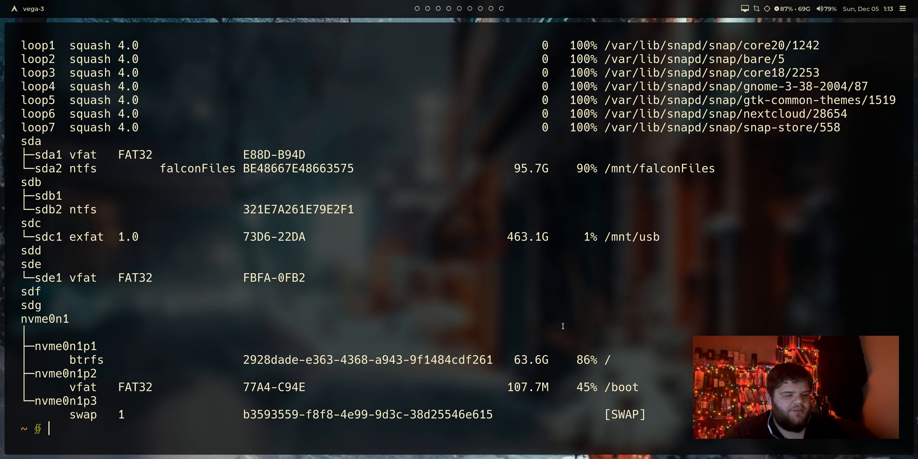
type("cd /mnt/usb")
Browse /mnt/usb in ranger and play Commercials of the 1960s.mp4 in mpv
key("Return")
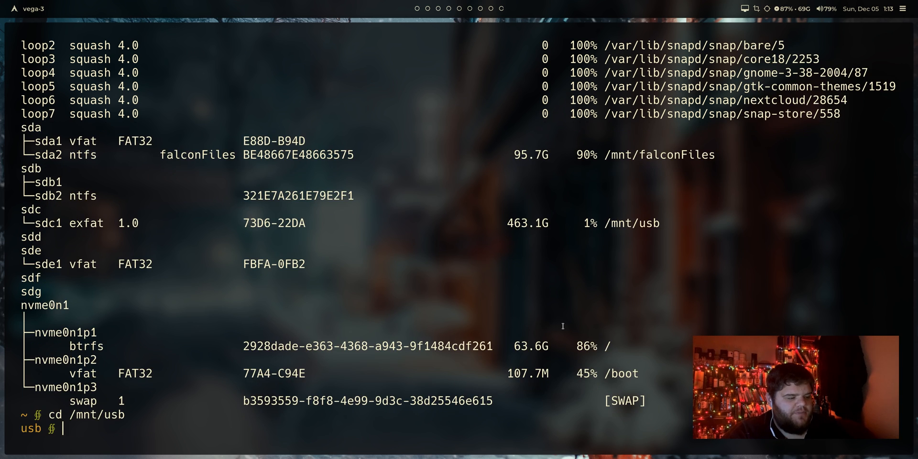
type("lf")
key("Return")
key("j")
key("j")
key("j")
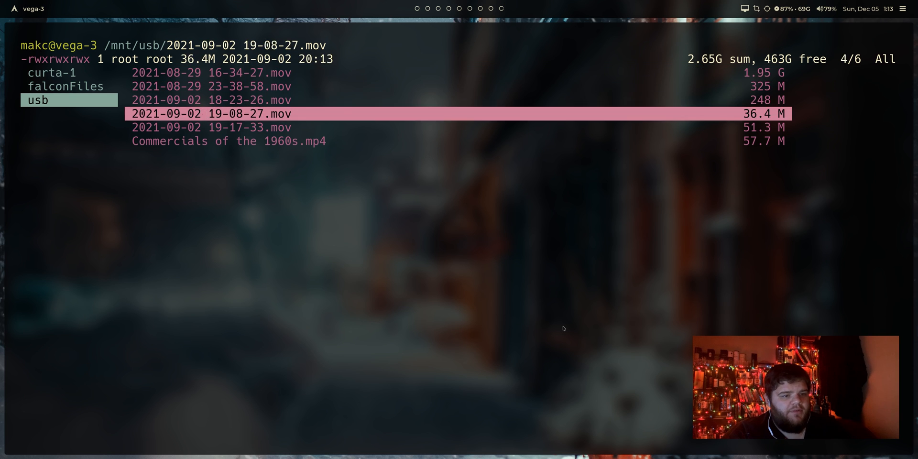
key("j")
key("j")
key("k")
key("k")
key("k")
key("j")
key("j")
key("j")
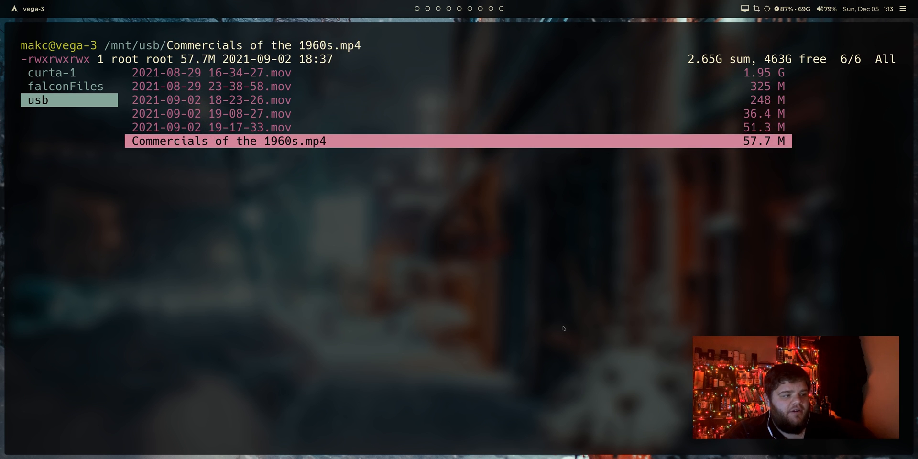
key("l")
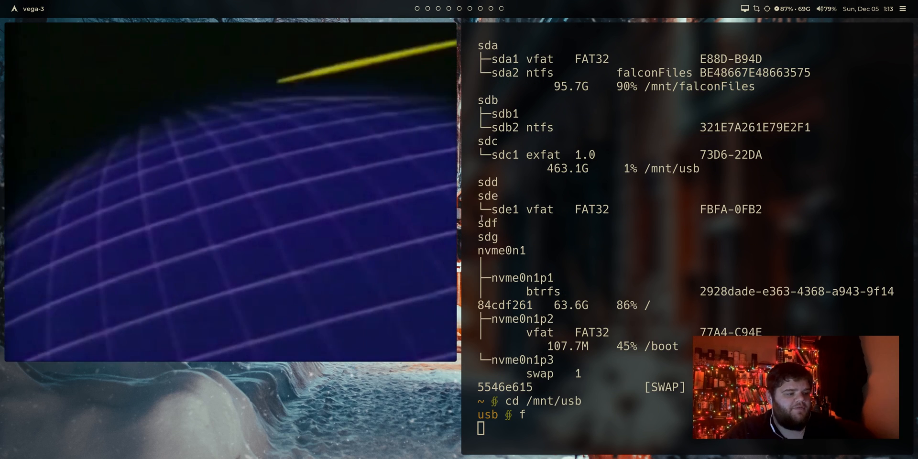
key("q")
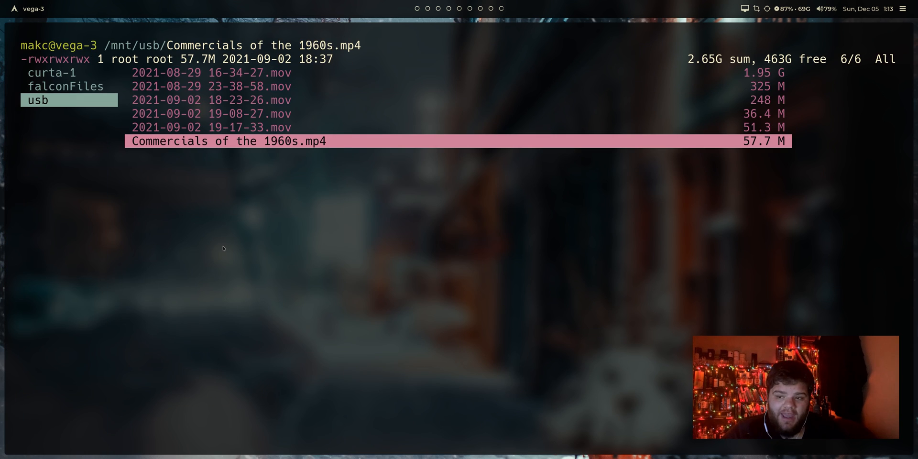
key("k")
key("k")
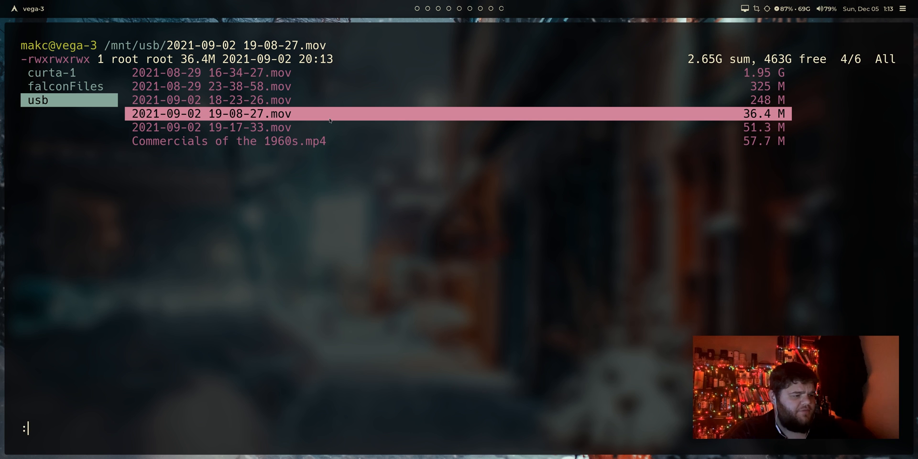
key("l")
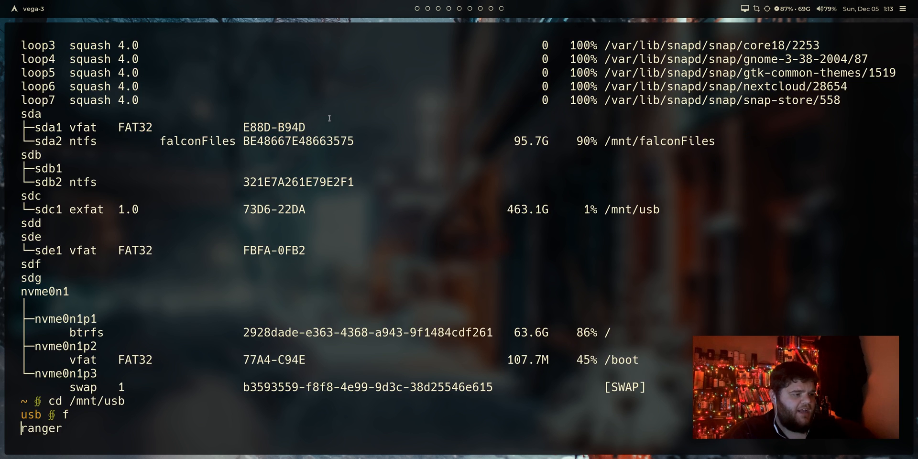
key("Up")
key("Up")
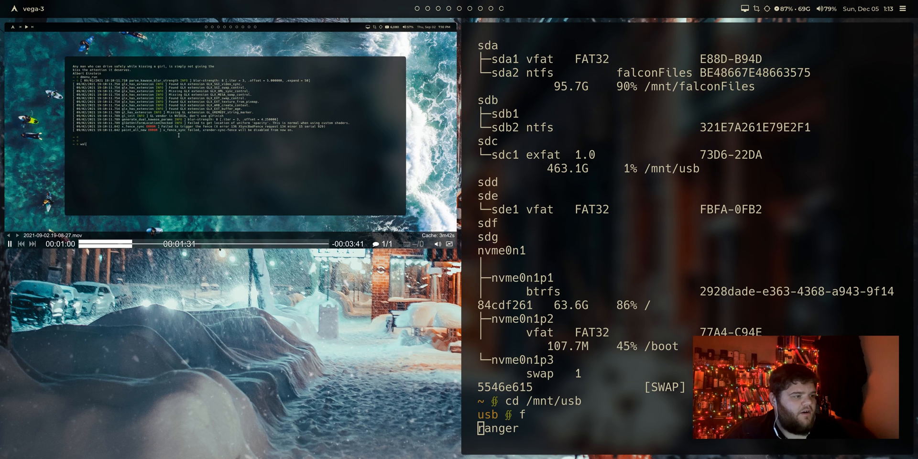
key("Right")
key("Right")
key("Right")
key("Right")
key("Right")
key("Right")
key("Right")
key("Right")
key("Right")
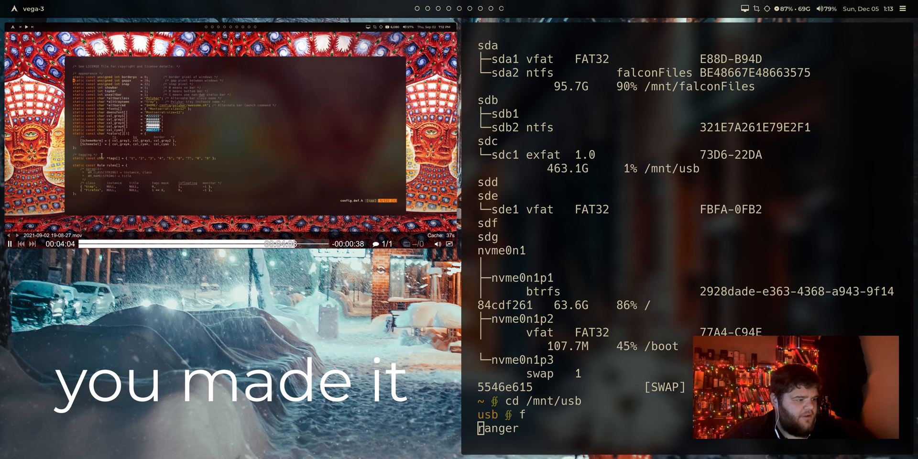
type("q")
type("cd")
key("Return")
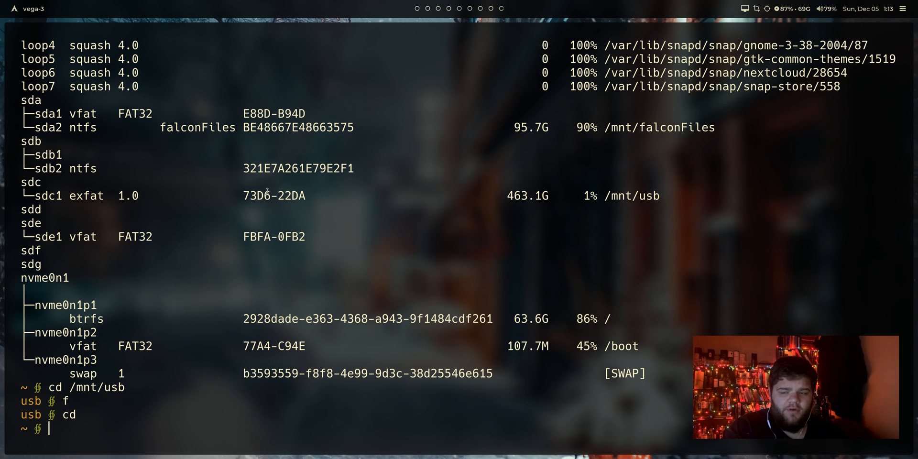
type("sudo umount /dev")
Unmount /dev/sdc1 and relist block devices, showing sdc1 without a mountpoint
key("Tab")
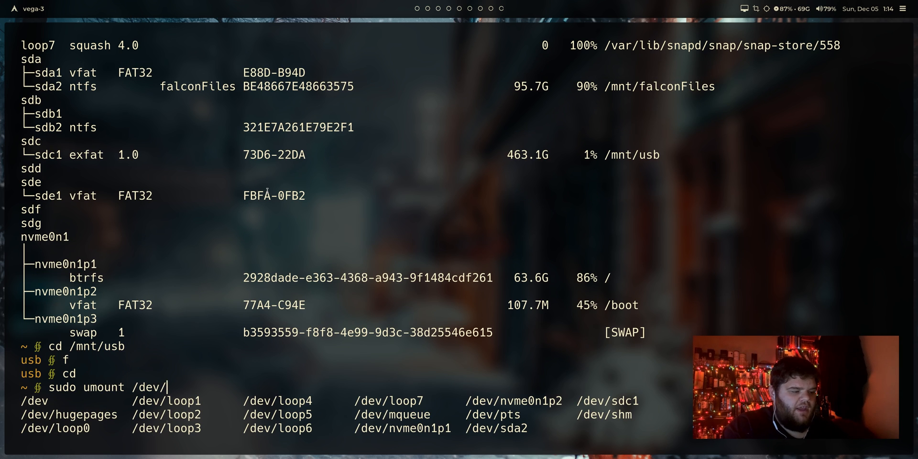
type("ssc2")
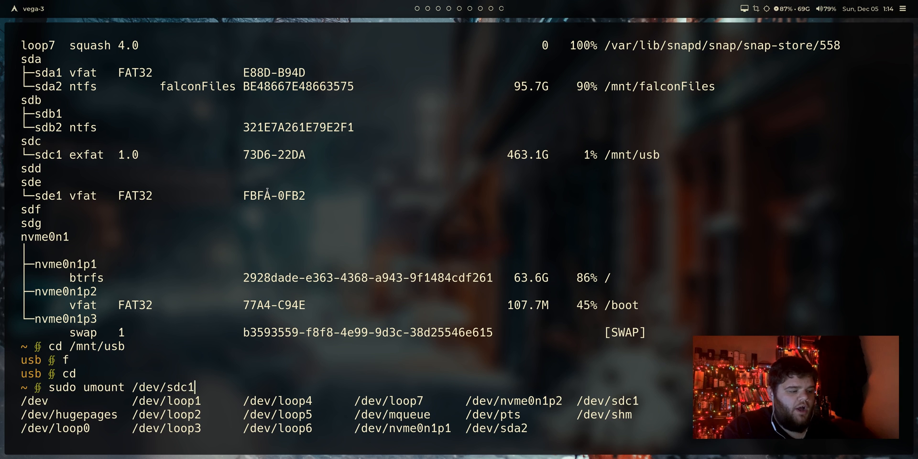
key("Return")
key("ctrl+l")
type("lsblk -f")
key("Return")
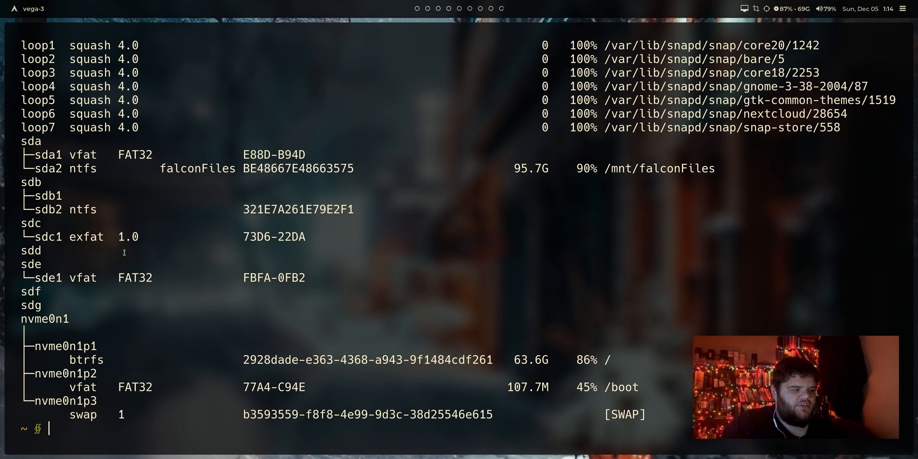
mouse_move(112, 237)
left_mouse_down()
mouse_move(145, 242)
mouse_move(27, 238)
left_mouse_up()
left_click(275, 307)
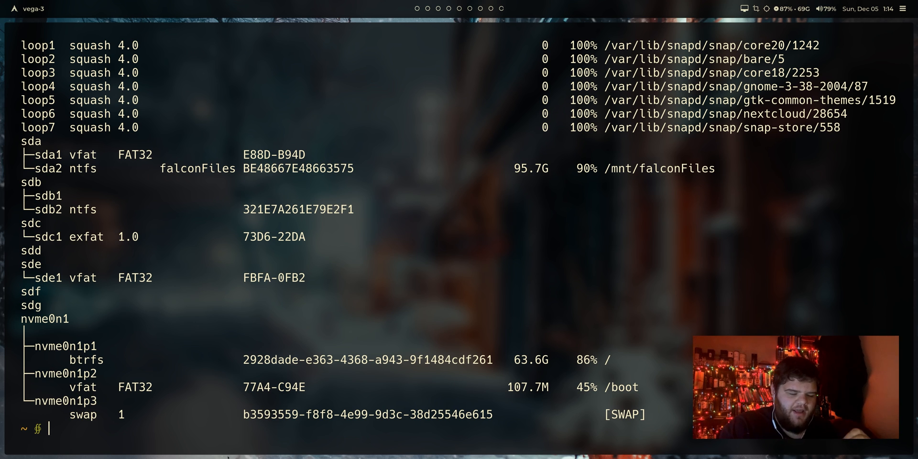
type("fdisk")
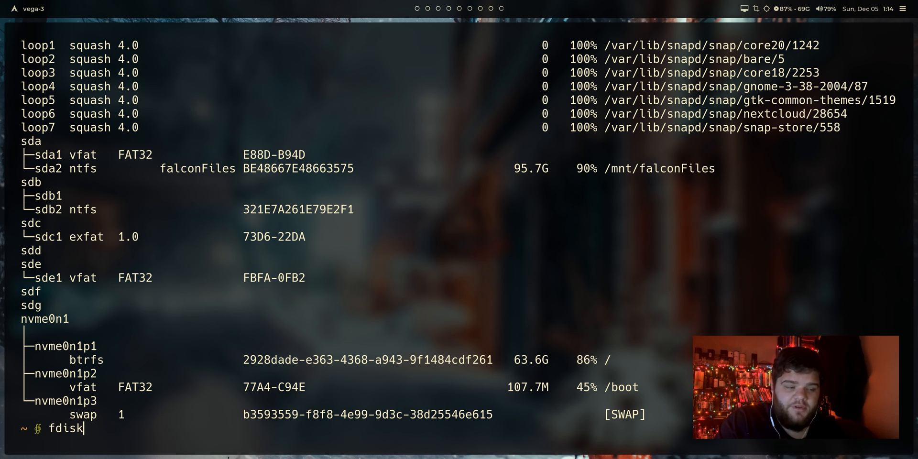
key("BackSpace")
key("BackSpace")
key("BackSpace")
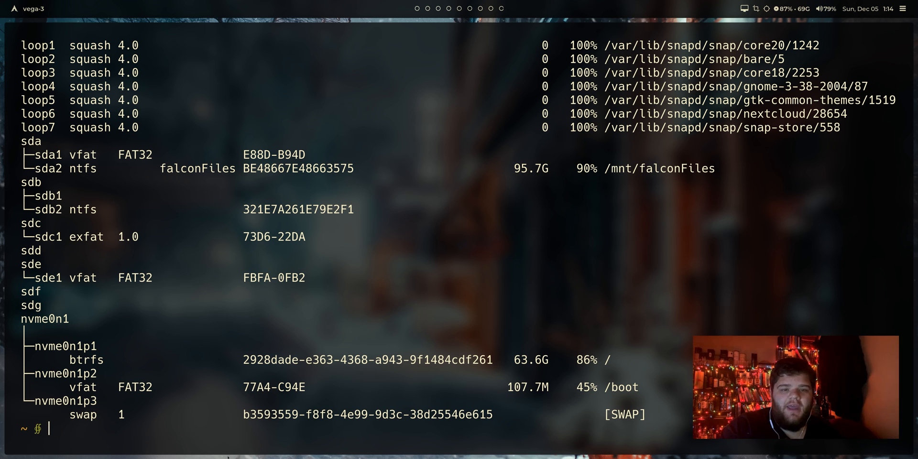
type("sudo cfdisk ")
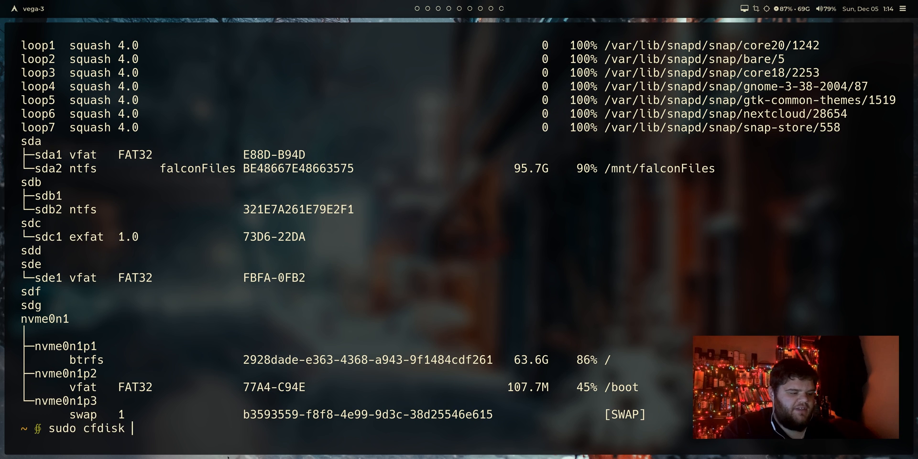
type("/dev/sdc")
Start cfdisk on /dev/sdc and delete the existing sdc1 partition
key("Return")
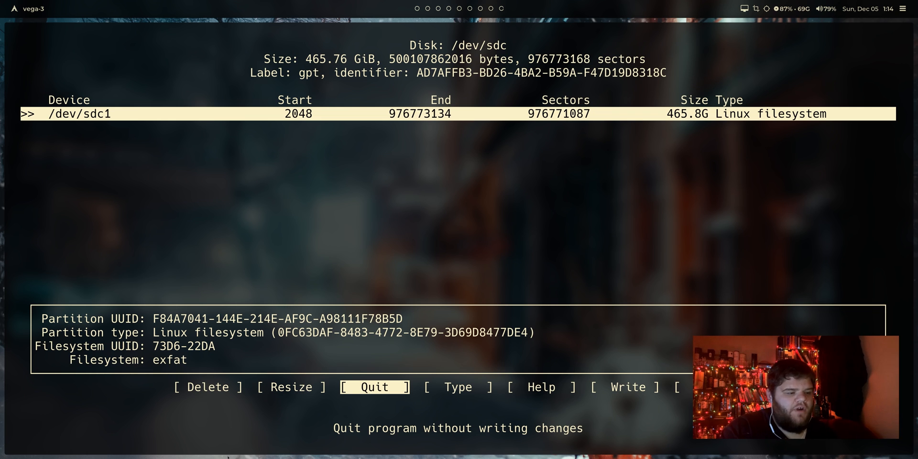
key("Left")
key("Left")
key("Right")
key("Right")
key("Right")
key("Right")
key("Right")
key("Right")
key("Left")
key("Left")
key("Left")
key("Left")
key("Left")
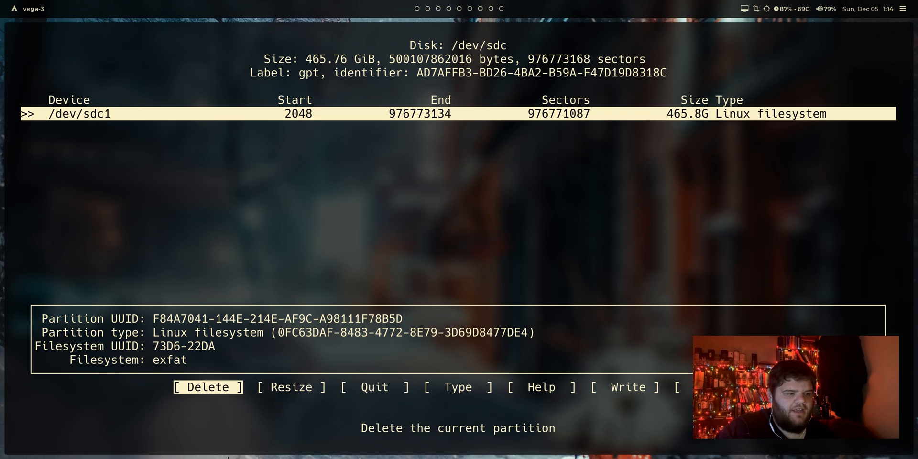
key("Return")
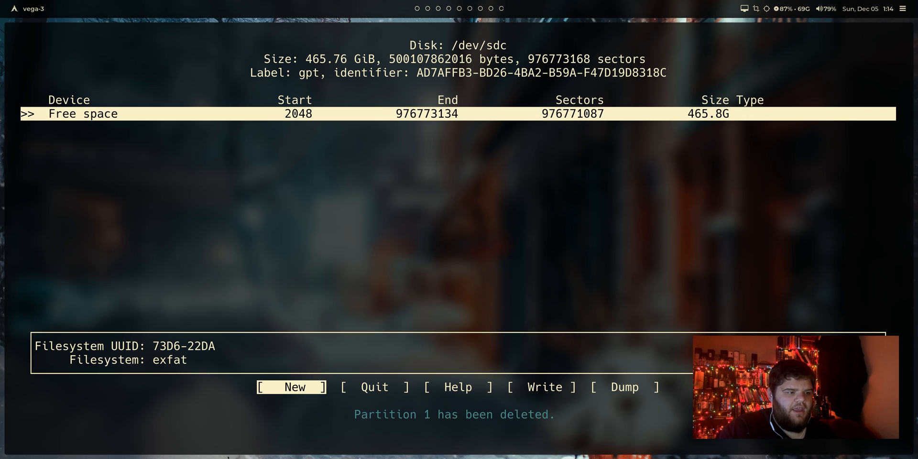
Create a 20G partition and keep its Linux filesystem type after browsing the type list
key("Return")
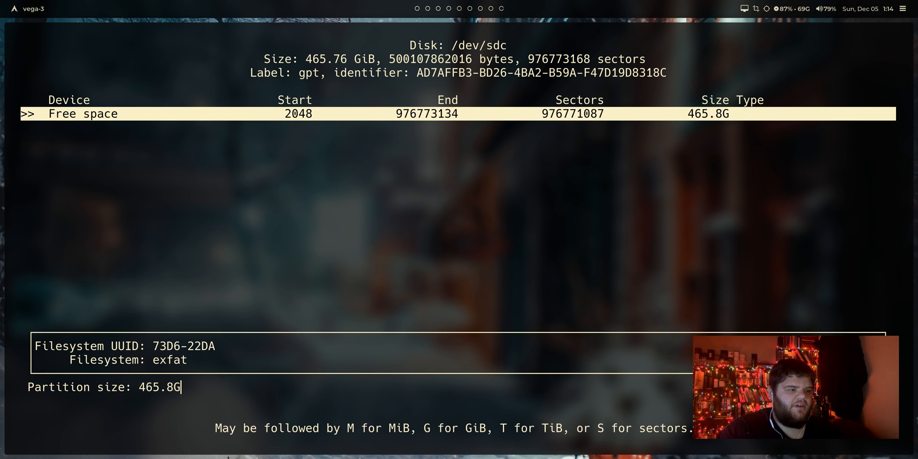
key("BackSpace")
key("BackSpace")
key("BackSpace")
key("BackSpace")
type("20")
key("Return")
key("Left")
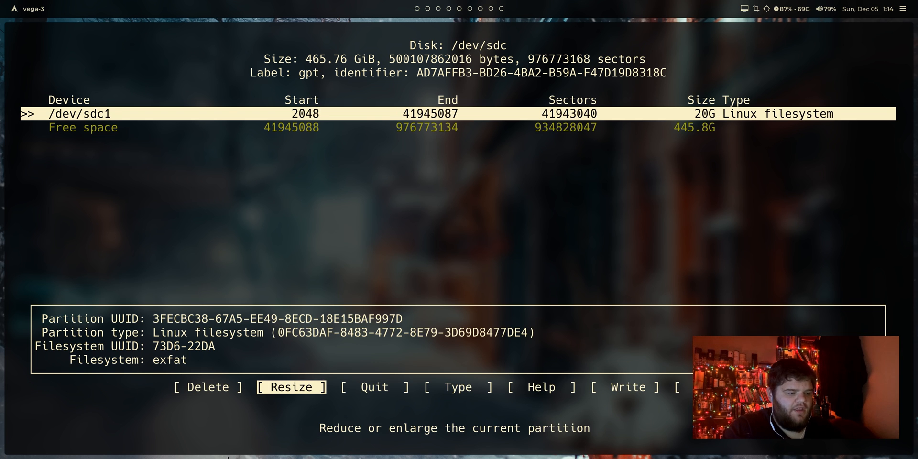
key("Right")
key("Right")
key("Return")
key("Down")
key("Down")
key("Up")
key("Up")
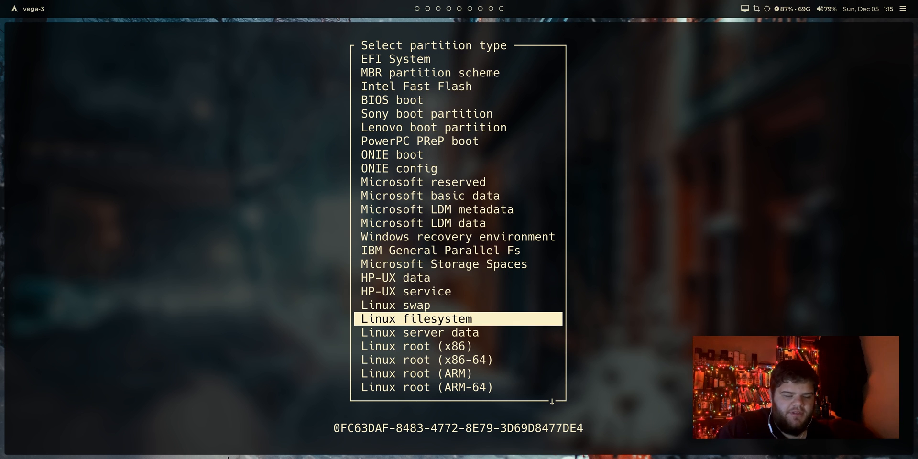
key("Up")
key("Down")
key("Down")
key("Up")
key("Up")
key("Page_Up")
key("Page_Up")
key("Page_Up")
key("Down")
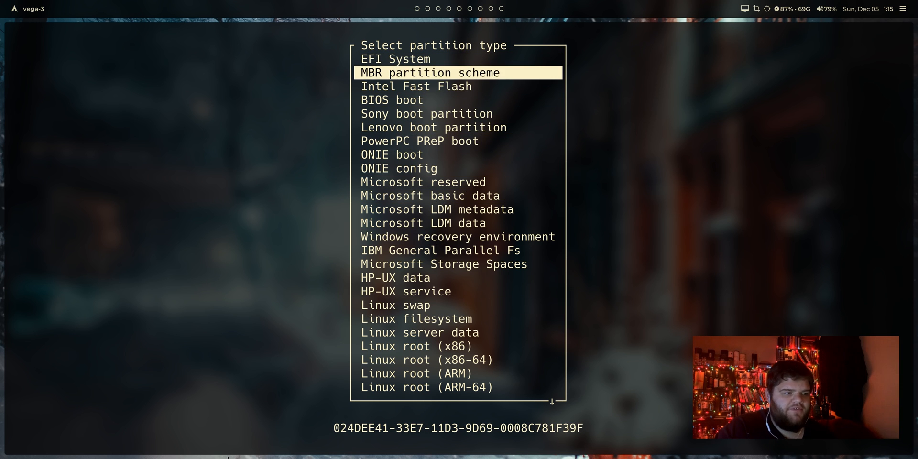
key("Down")
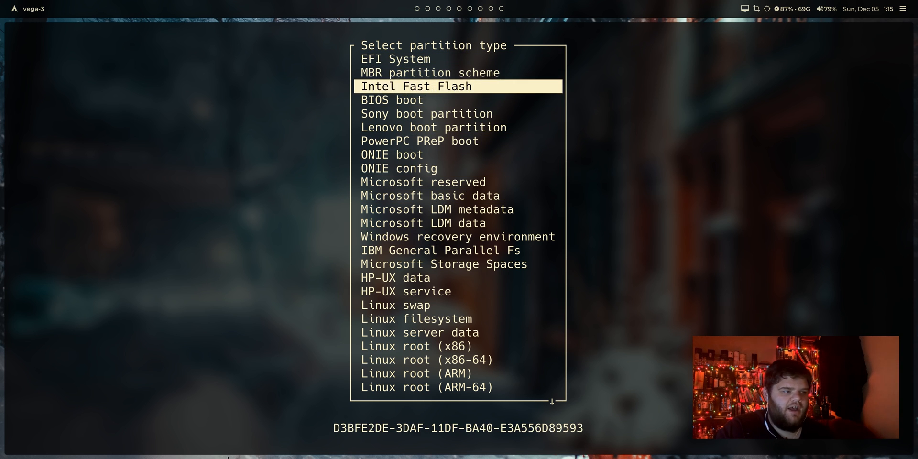
key("Page_Down")
key("Page_Down")
key("Down")
key("Down")
key("Down")
key("Up")
key("Down")
key("Return")
key("Down")
Create a second partition from the remaining 445.8G, write the table with yes, and relist devices
key("Return")
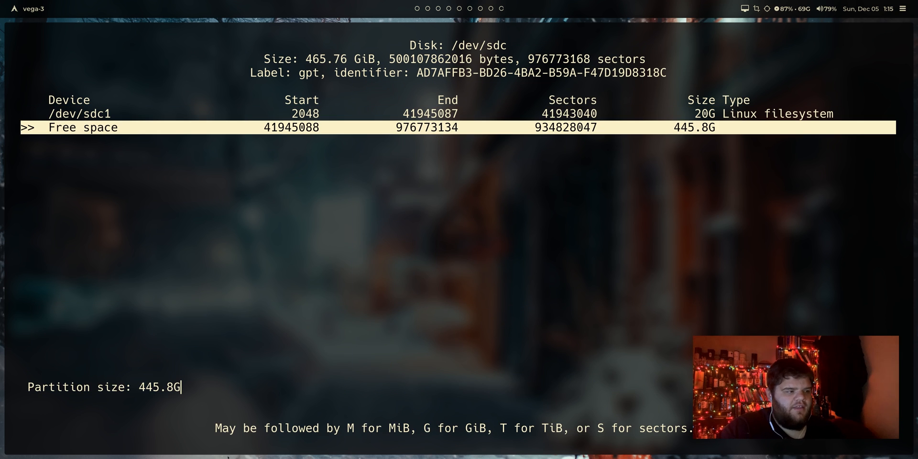
key("Return")
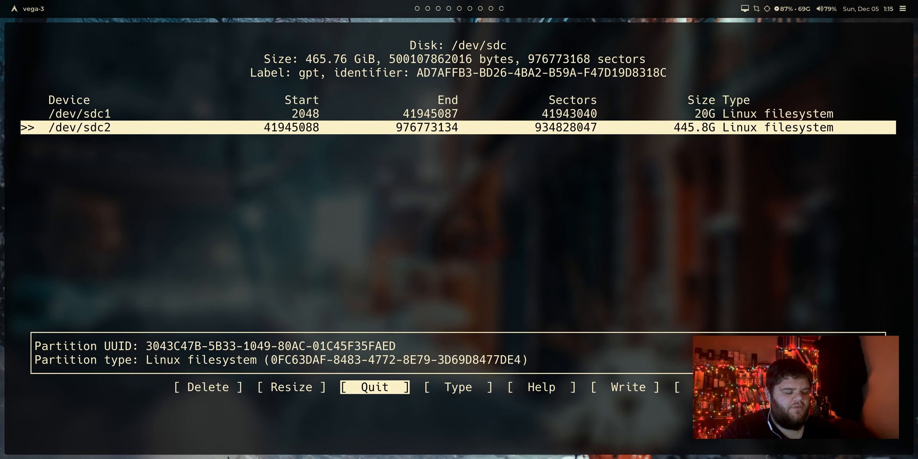
key("Right")
key("Right")
key("Right")
key("Left")
key("Left")
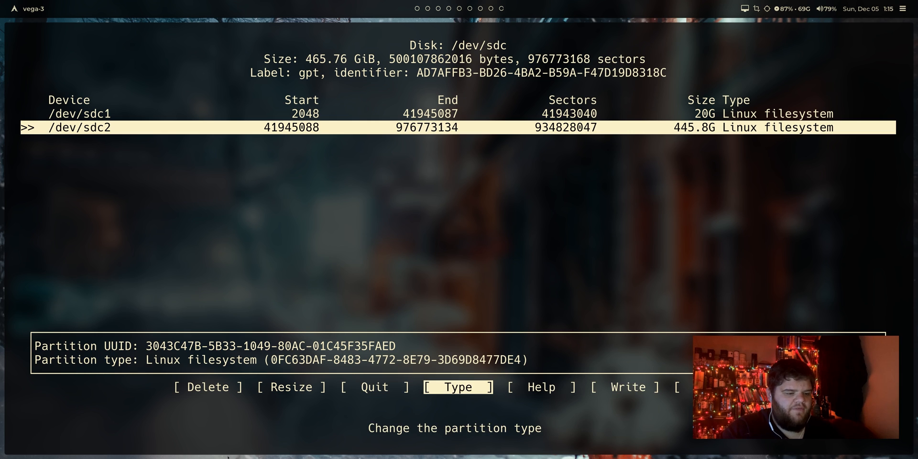
key("Right")
key("Right")
key("Right")
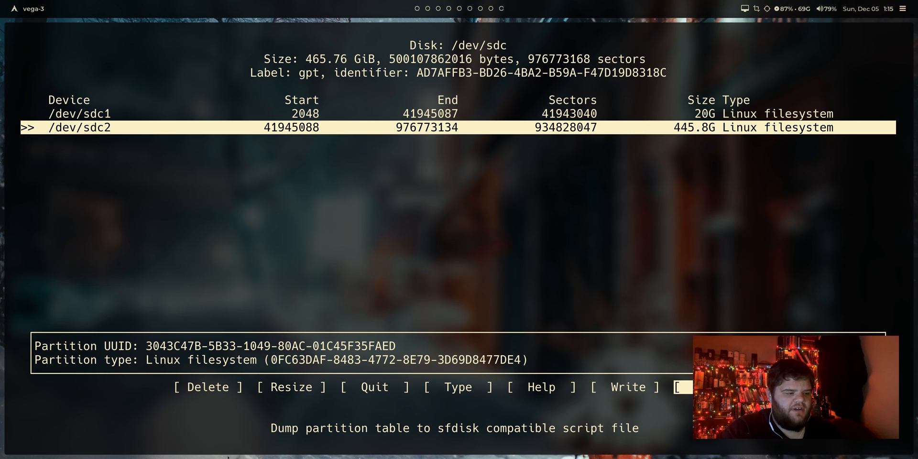
key("Left")
key("Left")
key("Right")
key("Return")
type("yes")
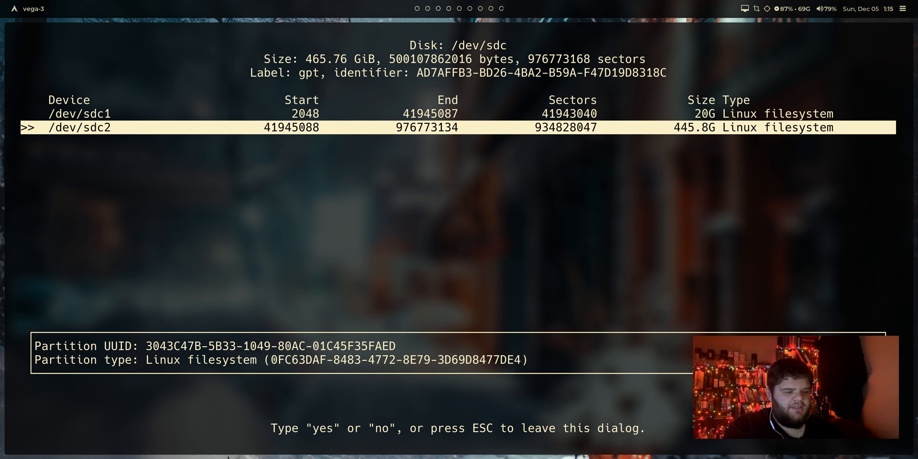
key("Return")
type("qlsblk -f")
key("Return")
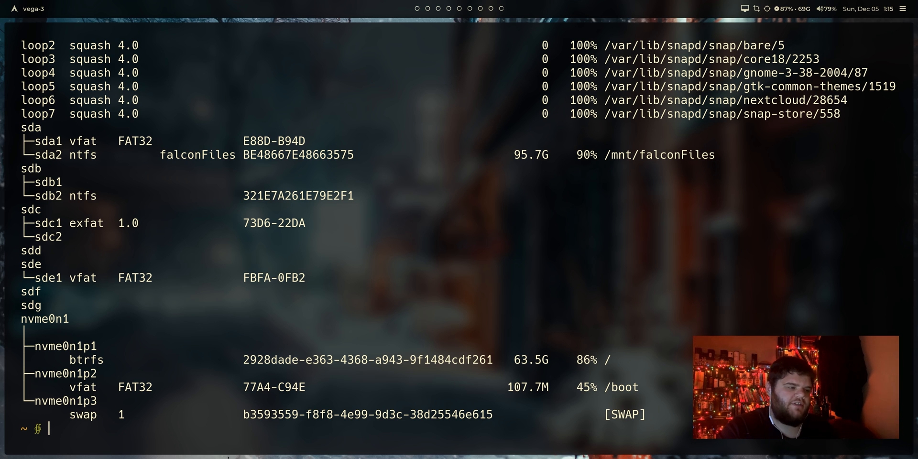
Point out sdc1's exfat filesystem and the empty filesystem field beside sdc2
double_click(87, 223)
left_click(89, 225)
double_click(89, 225)
left_click(88, 226)
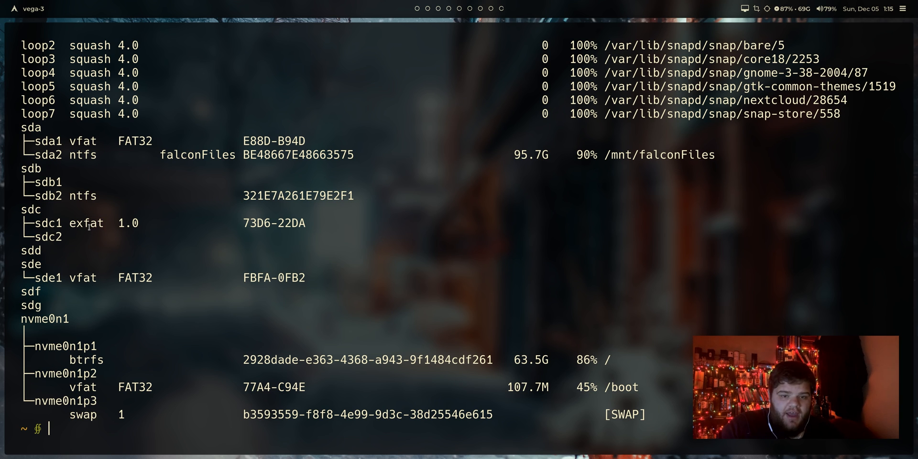
mouse_move(111, 237)
left_mouse_down()
mouse_move(66, 237)
mouse_move(83, 233)
left_mouse_up()
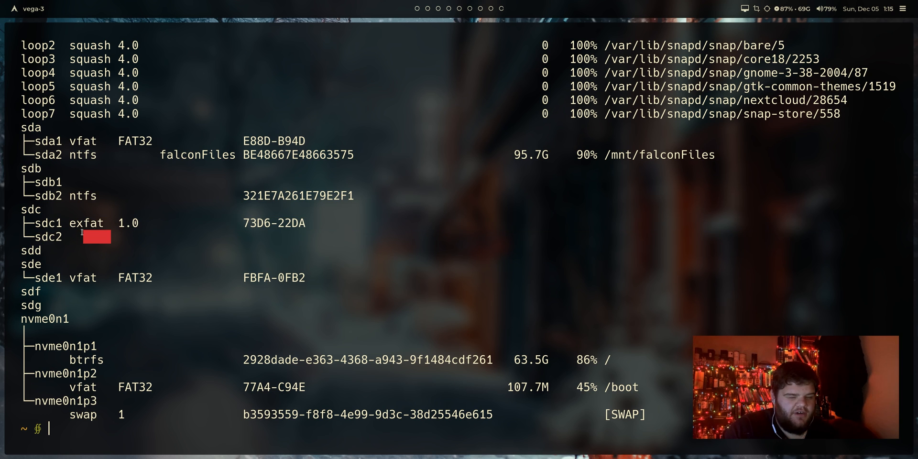
left_click(86, 237)
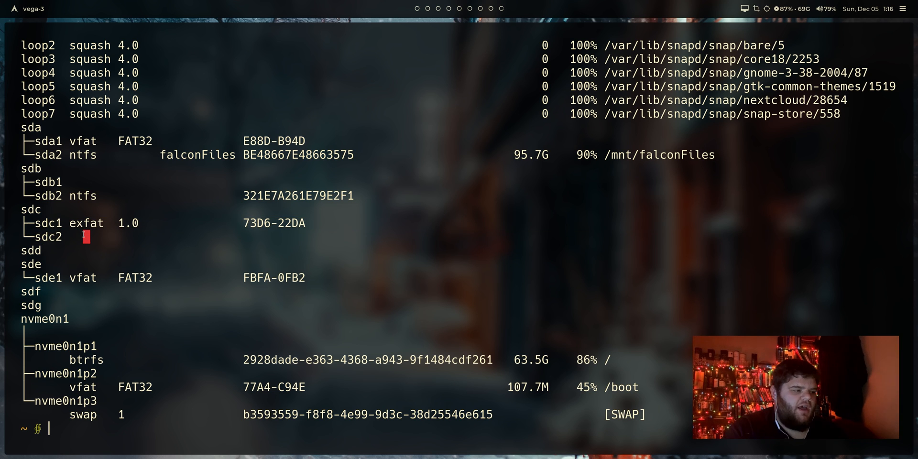
type("sudo ")
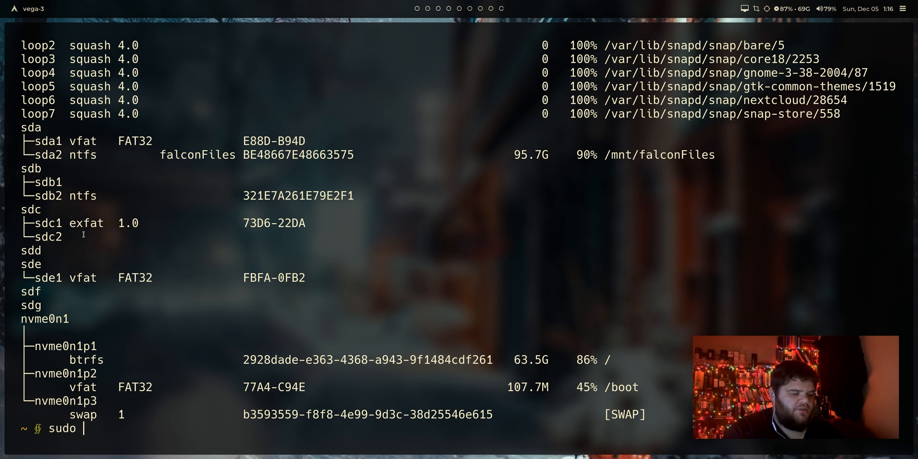
type("mkfs.")
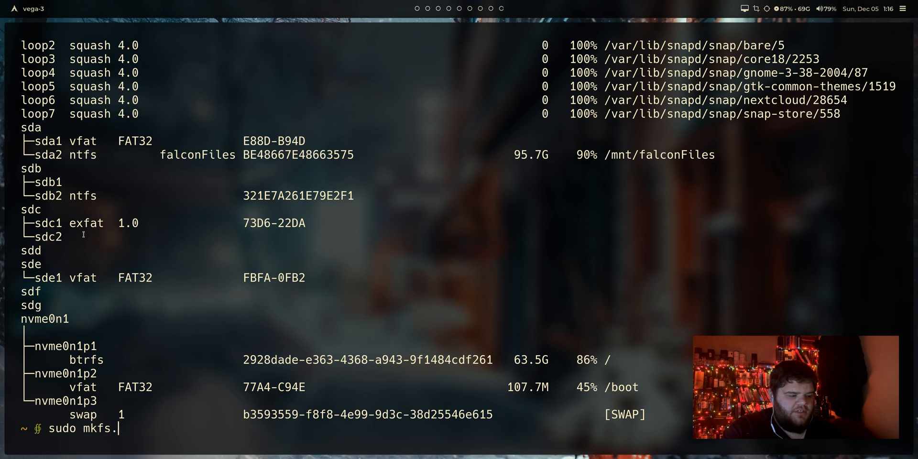
Format sdc2 as exfat with mkfs.exfat and relist devices showing both exfat partitions
key("Tab")
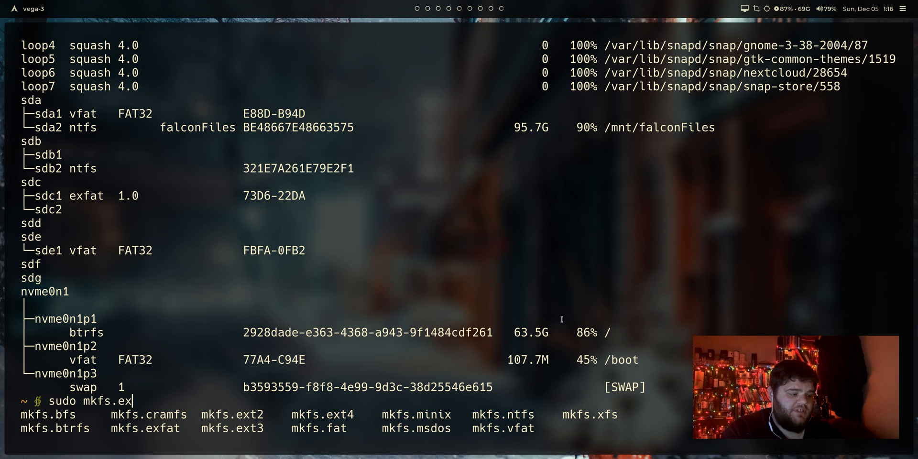
type("fat /dev/sdc")
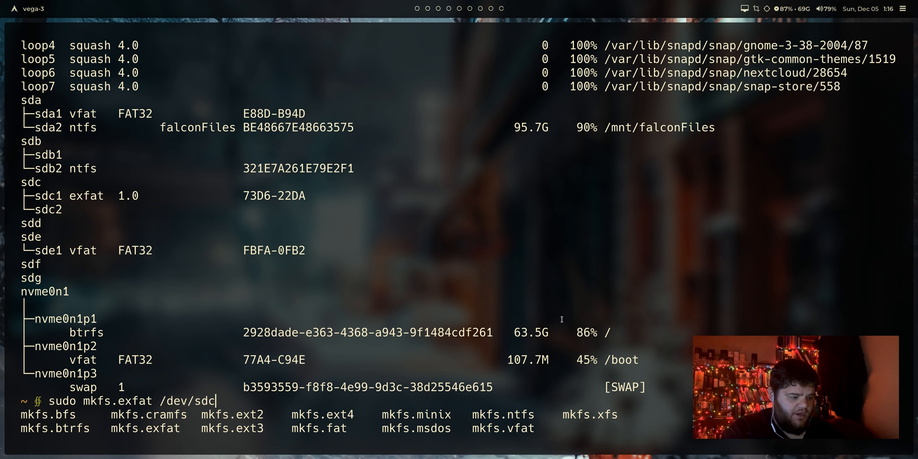
type("2")
key("Return")
key("ctrl+l")
type("lsblk -f")
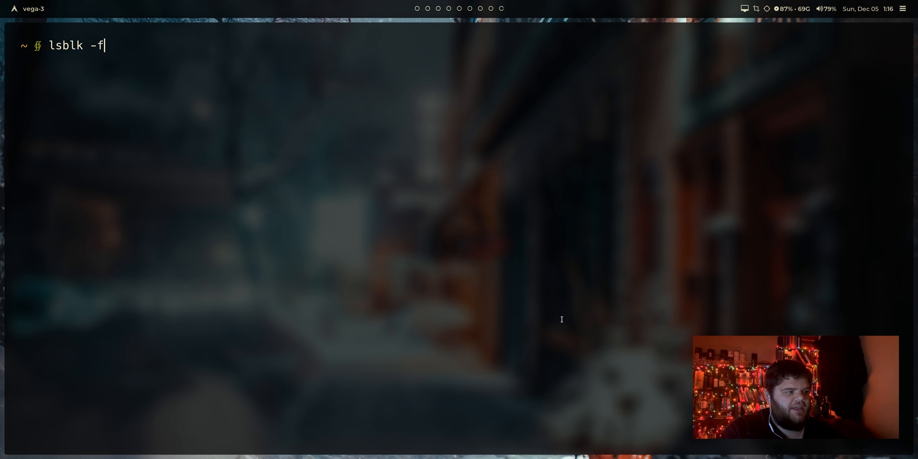
key("Return")
left_click_drag(163, 237, 26, 209)
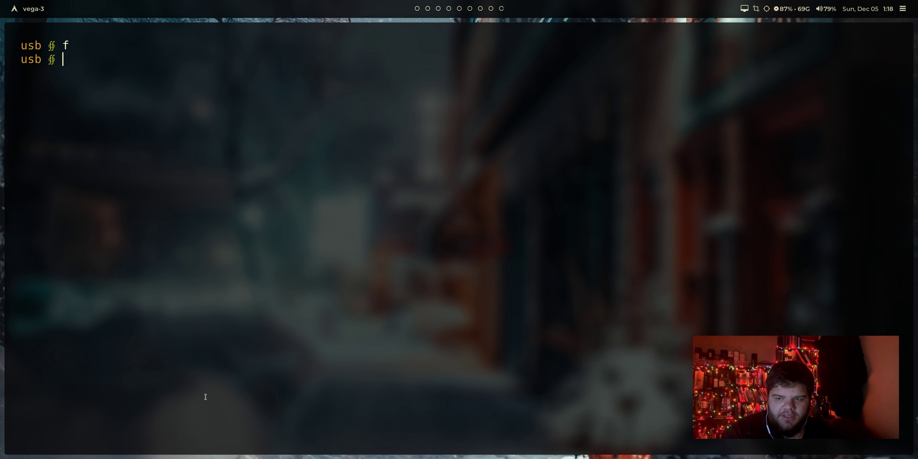
type("cd")
Return to the home folder and install udiskie with sudo pacman -S udiskie
key("Return")
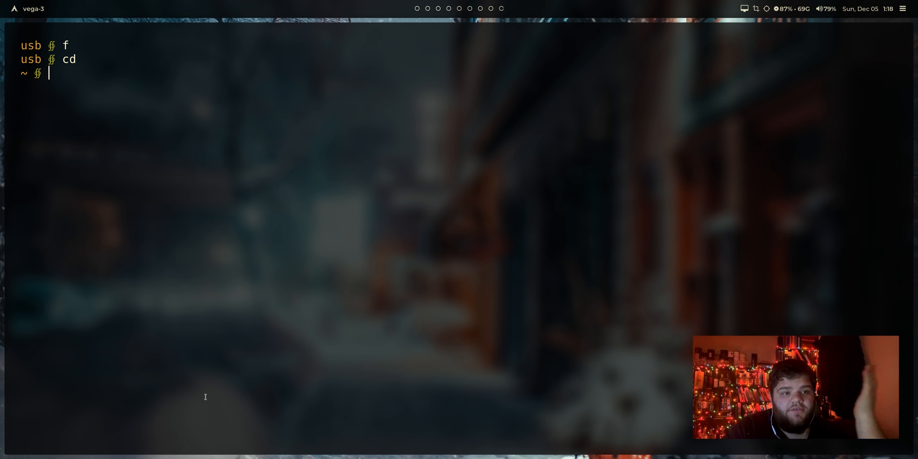
type("sudo pacm")
type("an -S uds")
type("skie")
key("Return")
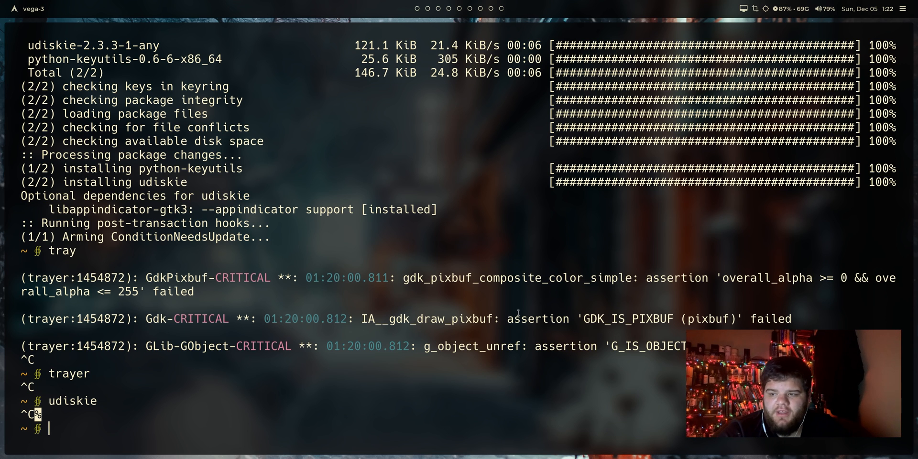
type("udisksctl ")
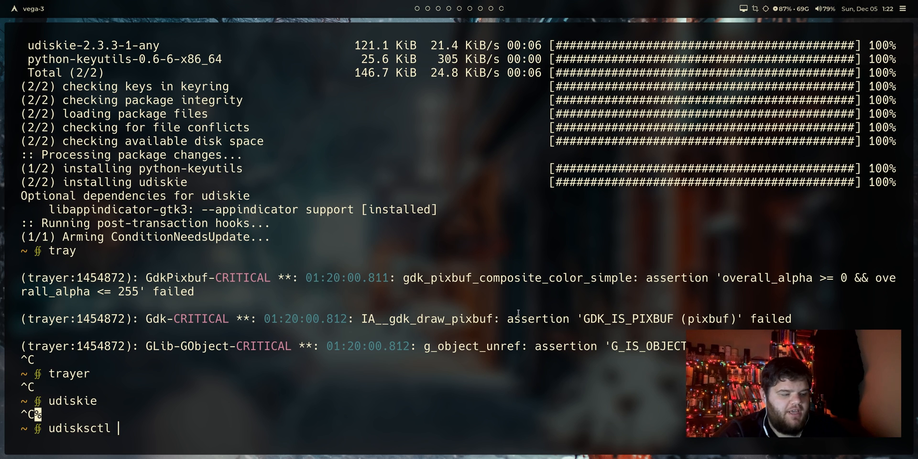
type("mount -b")
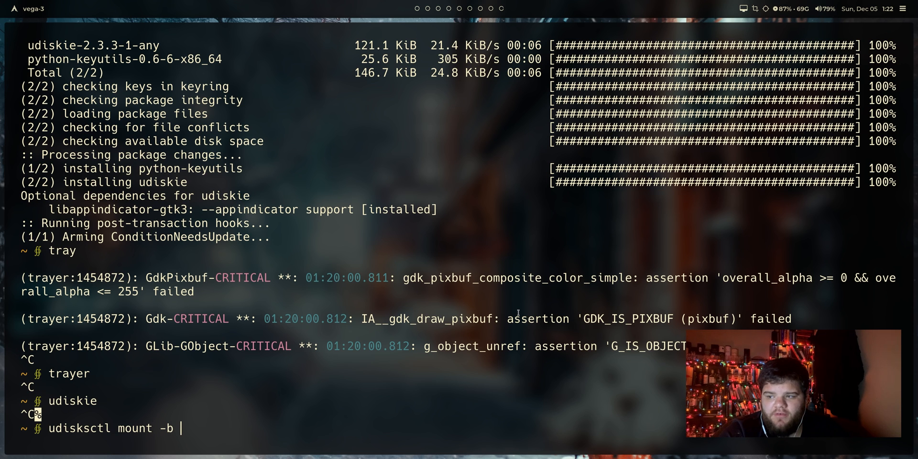
Unmount /dev/sdc2 and /dev/sdc1 with sudo umount, then clear the screen
key("ctrl+w")
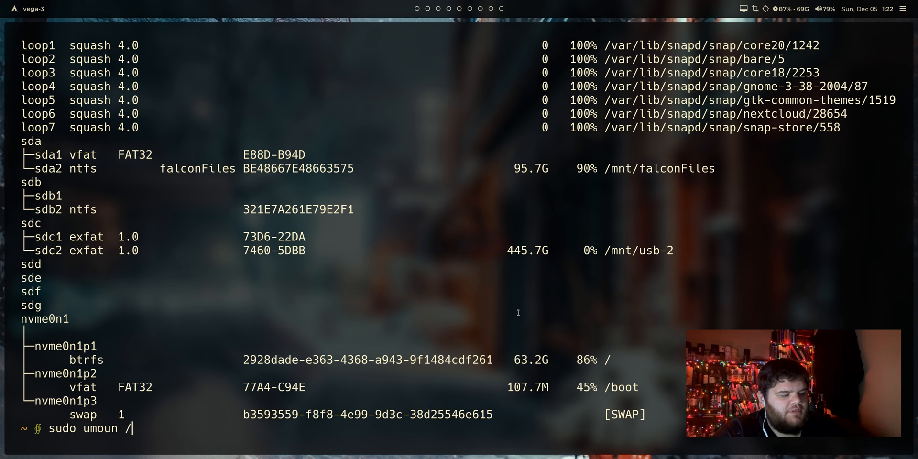
type("t /dev")
key("Tab")
type("/sdc")
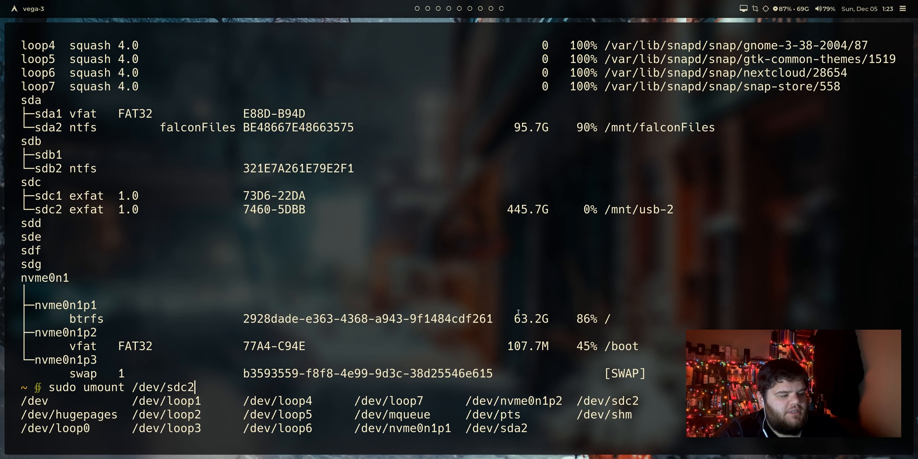
key("Return")
key("Up")
key("BackSpace")
type("1")
key("Return")
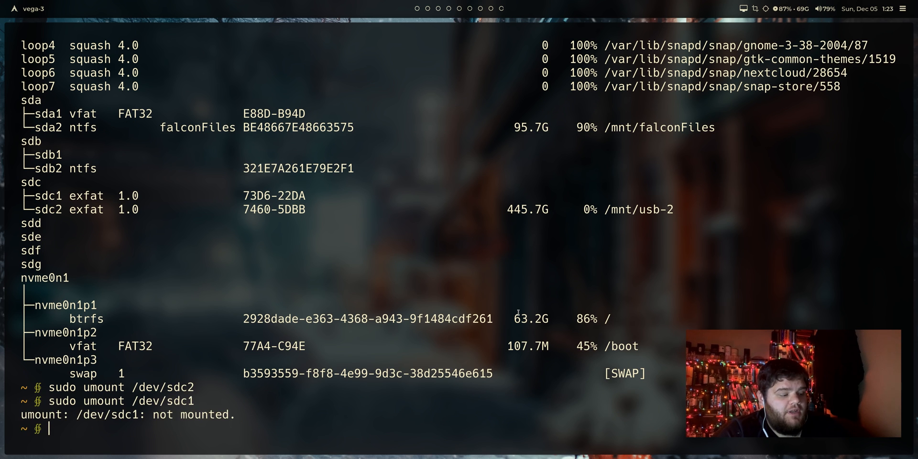
key("ctrl+l")
type("u")
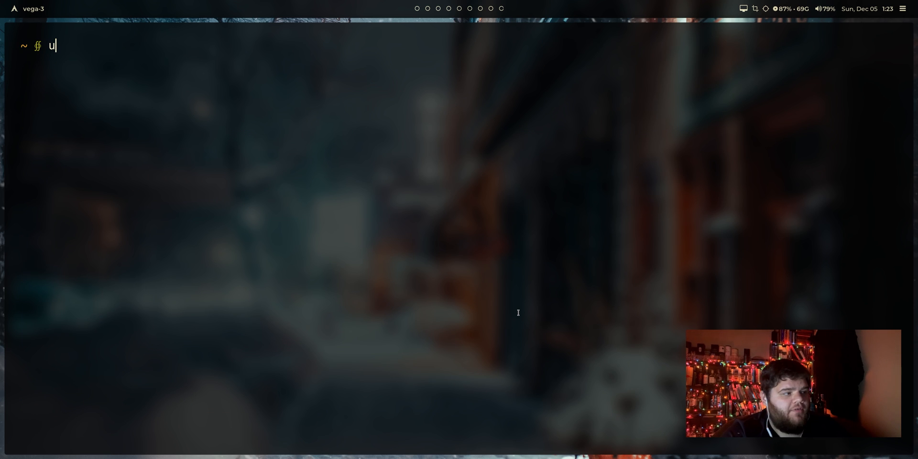
type("diskctl mount -b /dev/sdc1")
Mount /dev/sdc1 with udisksctl mount -b, authorizing with the password, so it lands under /run/media
key("Return")
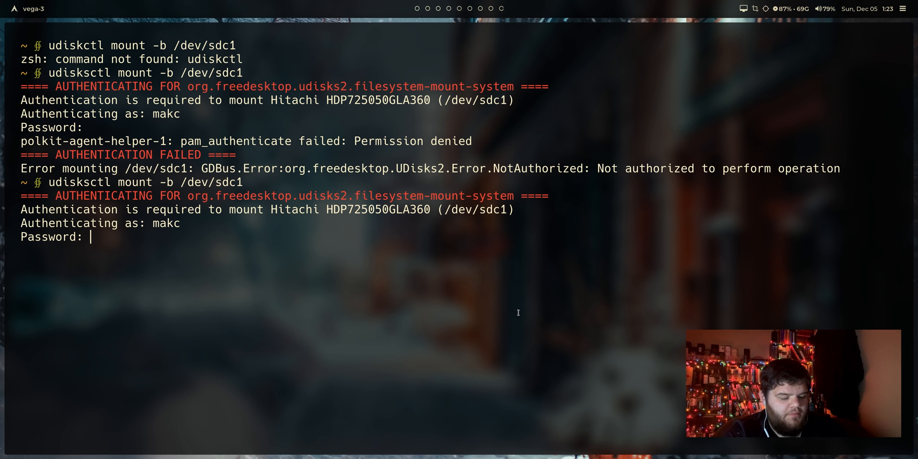
key("Return")
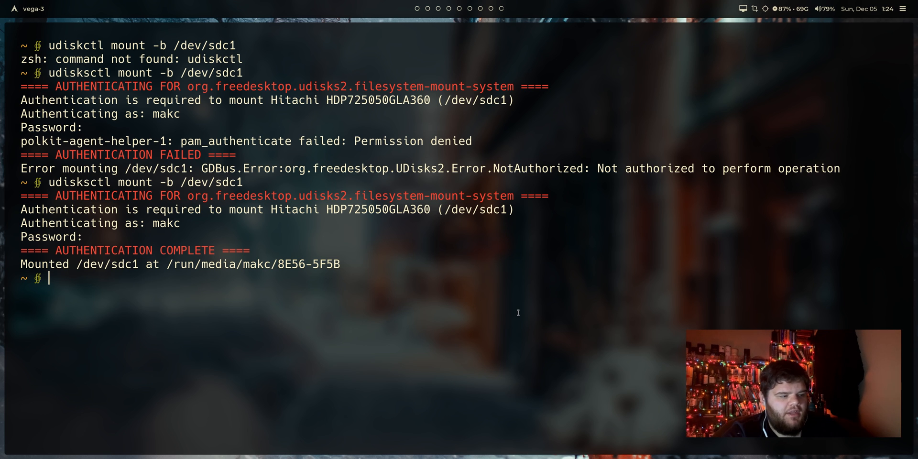
type("r")
Launch ranger and navigate from home up to / and into the run folder
key("Return")
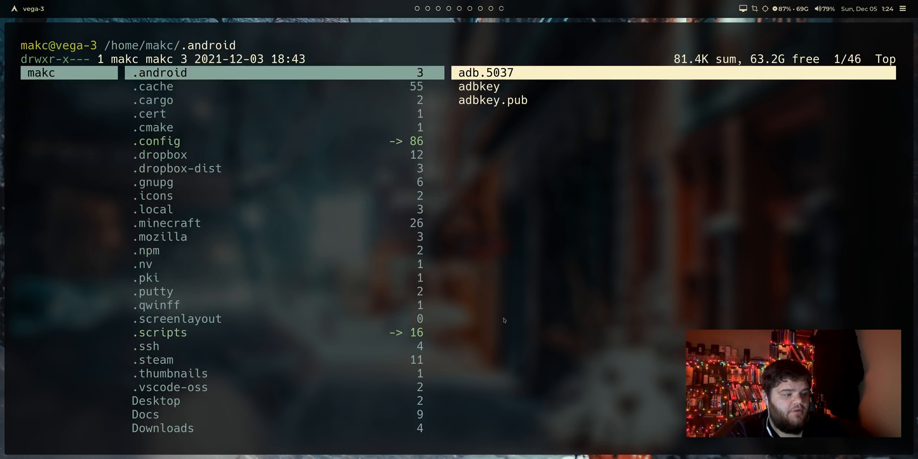
key("h")
key("h")
key("j")
key("j")
key("j")
key("j")
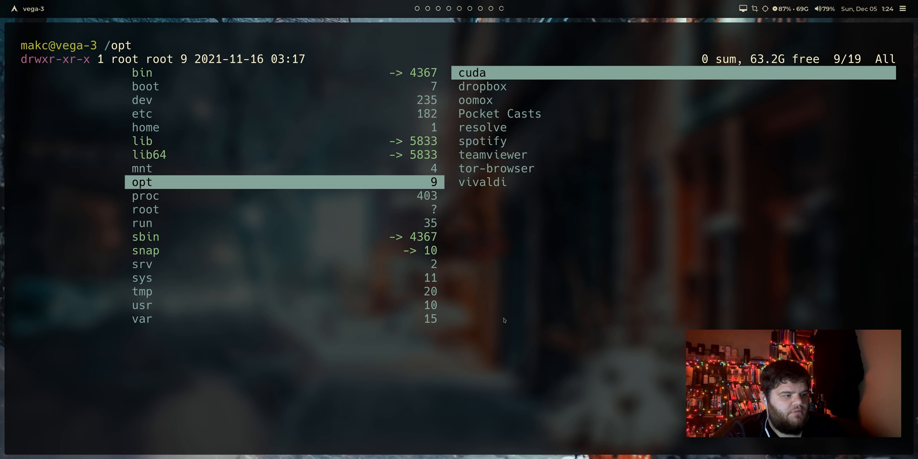
key("k")
key("k")
key("j")
key("j")
key("j")
key("j")
key("j")
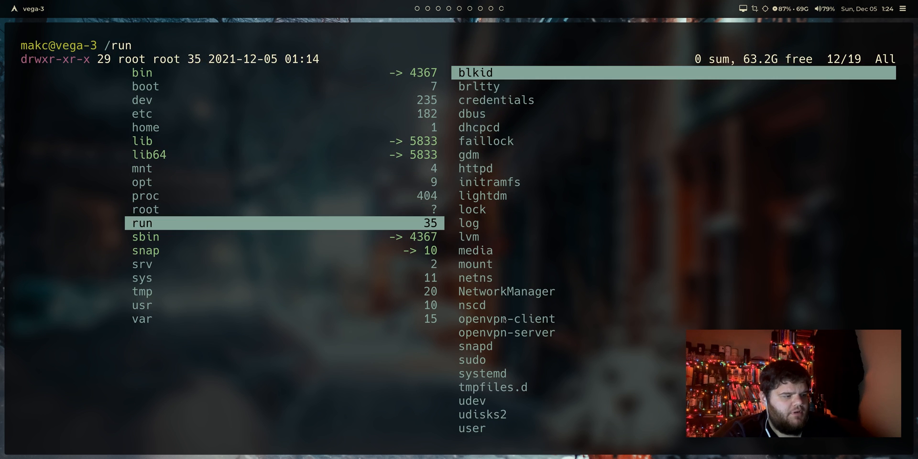
key("l")
Enter /run/media/makc and view the empty 8E56-5F5B mount folder
key("j")
key("j")
key("j")
key("j")
key("j")
key("j")
key("j")
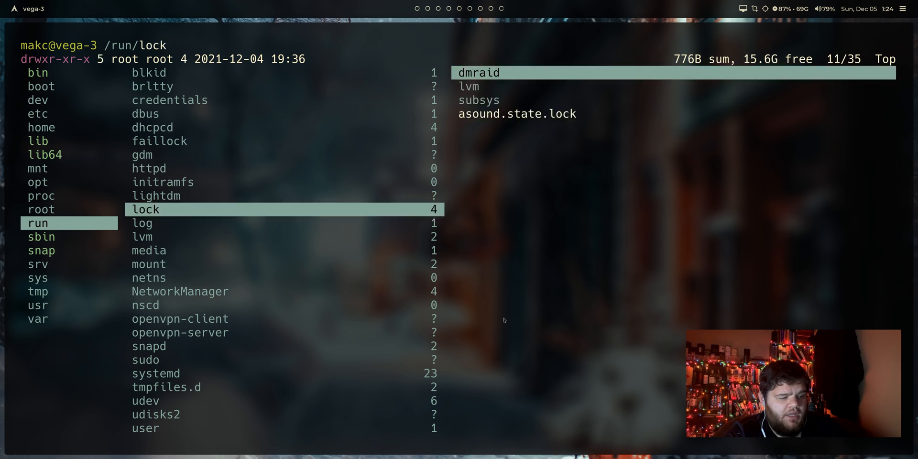
key("j")
key("j")
key("j")
key("k")
key("l")
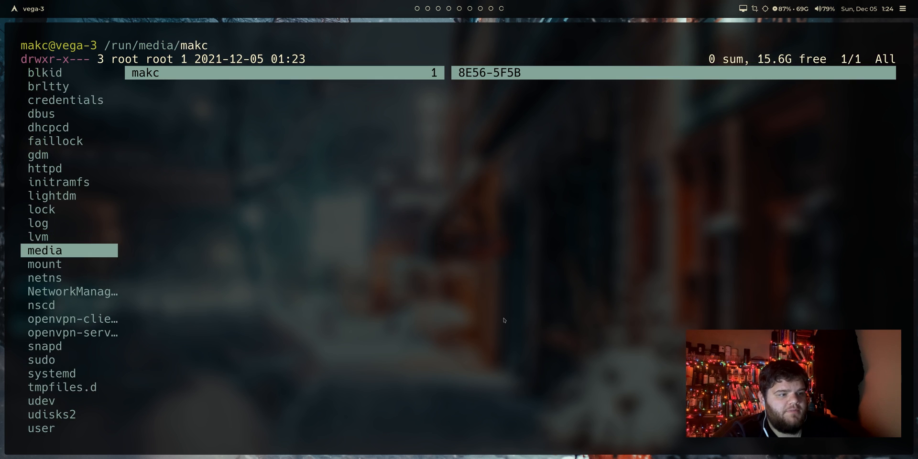
key("l")
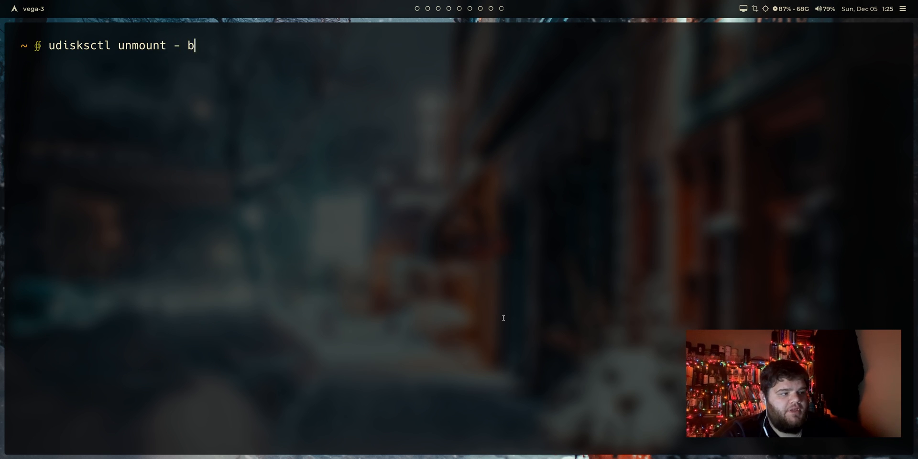
type(" /dev/sdc1")
Unmount /dev/sdc1 and /dev/sdc2 with udisksctl unmount -b, then clear the screen
key("Return")
key("Up")
key("BackSpace")
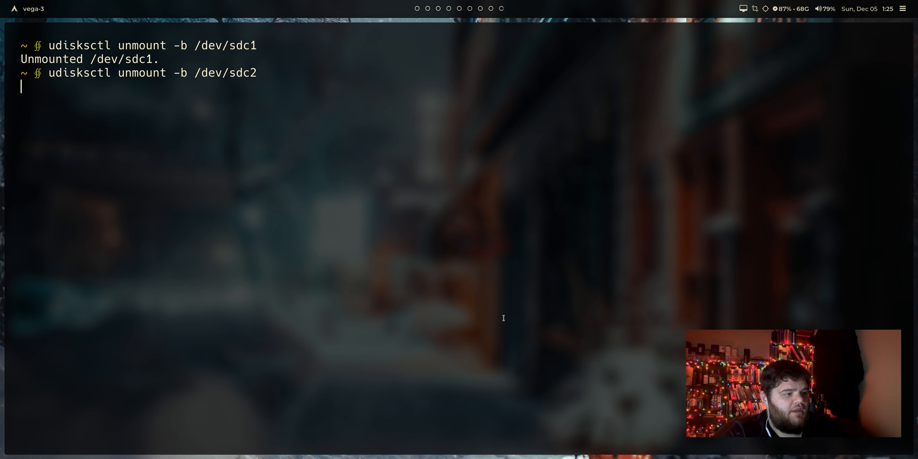
type("2")
key("Return")
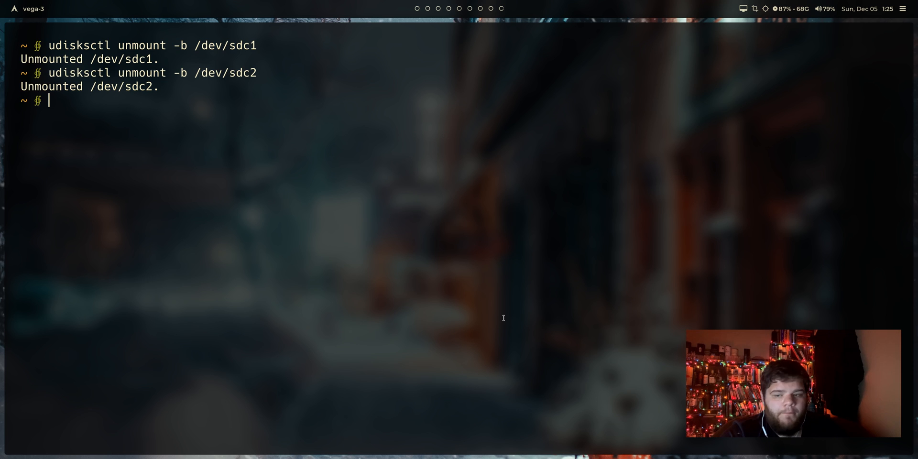
key("ctrl+l")
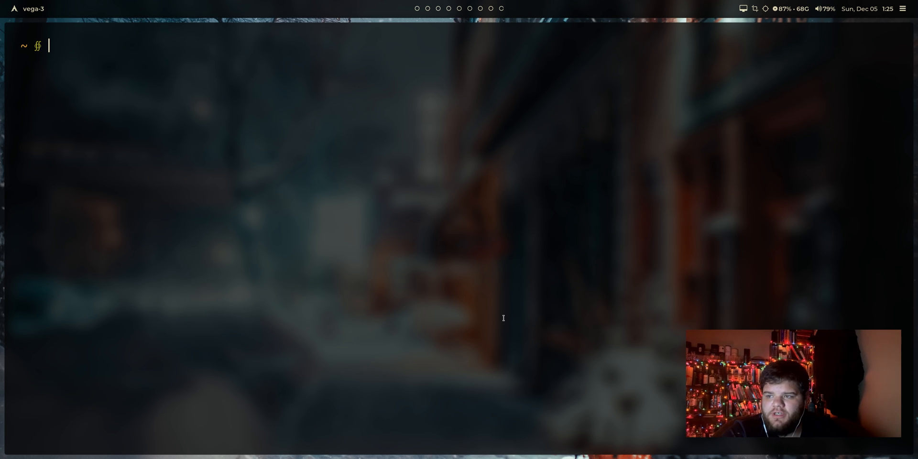
type("sudo")
Enable udisks2.service at boot with sudo systemctl enable, completing the unit name via tab
key("Tab")
type("nsystem")
key("Tab")
type("ctl enable")
key("Tab")
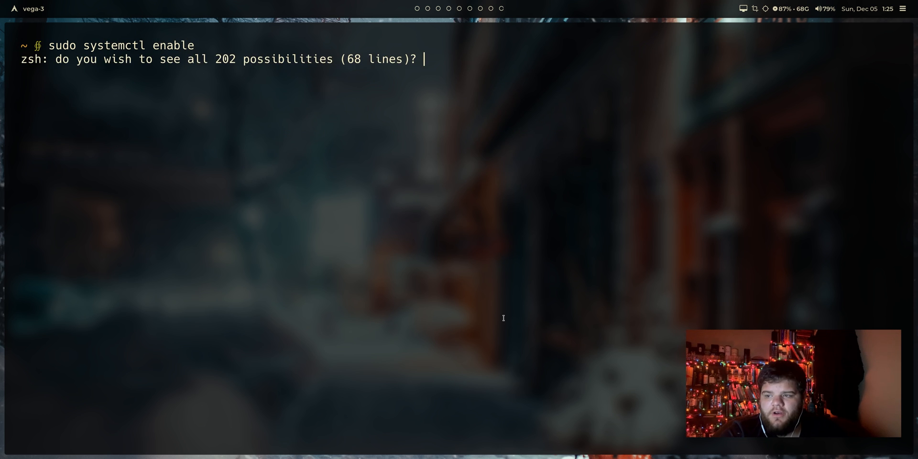
type("n")
type("d")
key("Tab")
key("Tab")
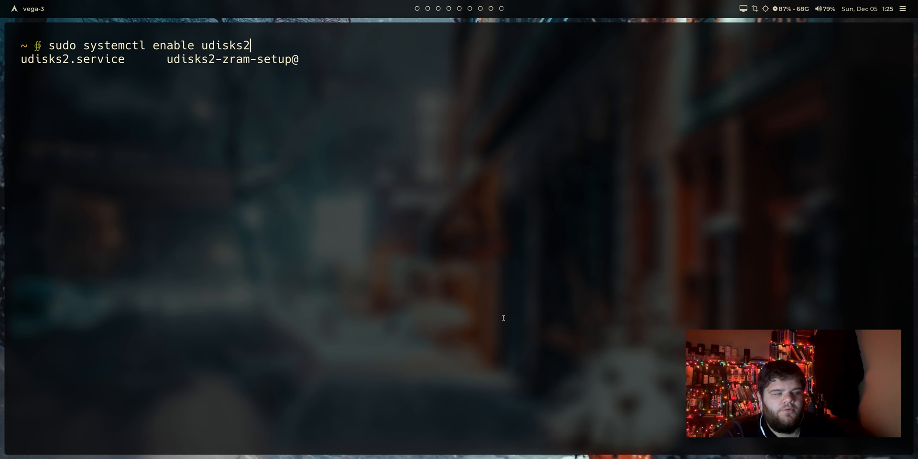
type(".ser")
key("Tab")
key("Return")
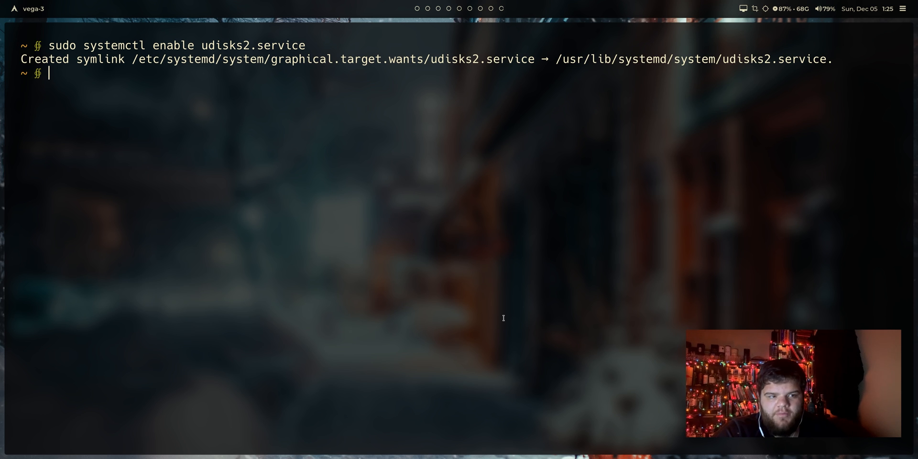
Start udisks2.service now by recalling the command with start in place of enable
key("Up")
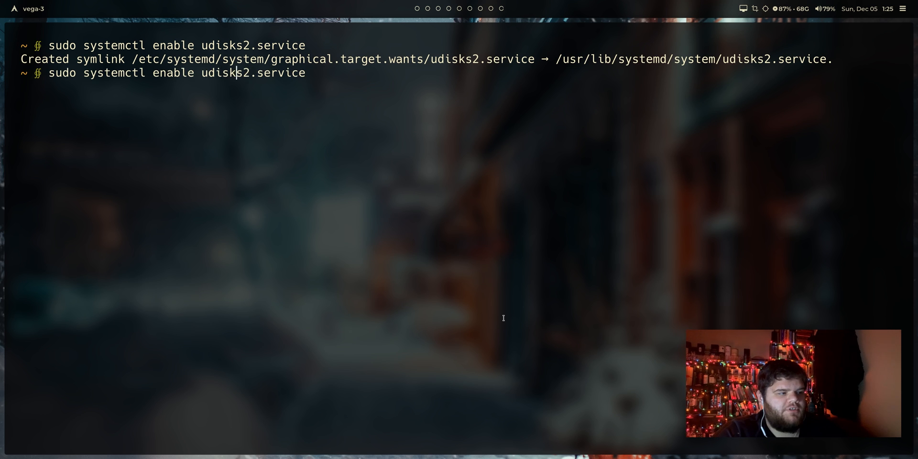
key("BackSpace")
key("BackSpace")
key("BackSpace")
key("BackSpace")
key("BackSpace")
type("start")
key("Return")
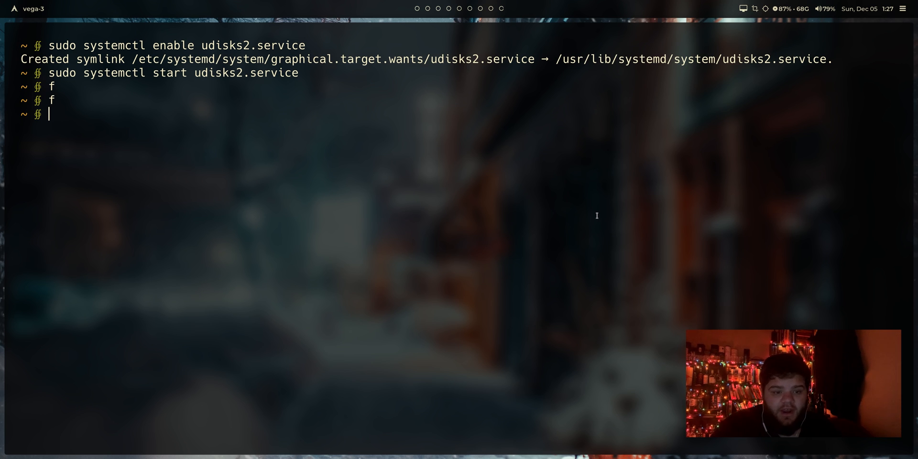
type("v .config/")
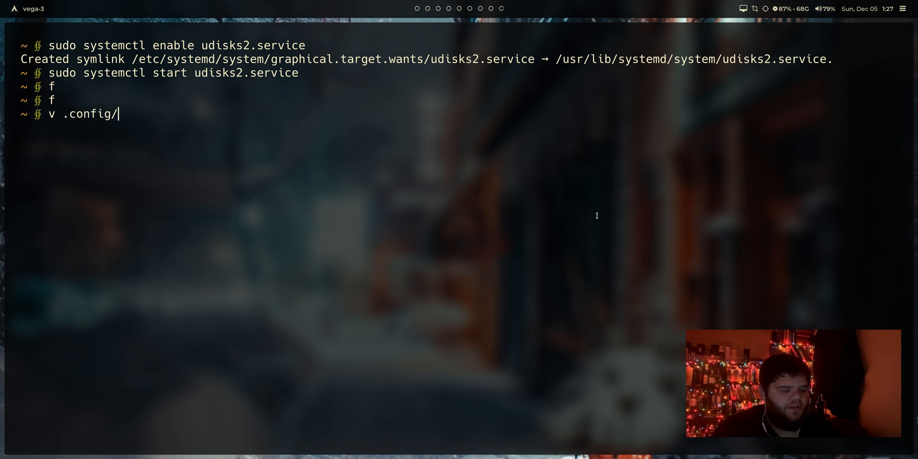
Open ~/.config/awesome/rc.lua in neovim and jump to the dropbox autostart line near the end
key("Tab")
key("Tab")
type("r")
key("Tab")
key("Return")
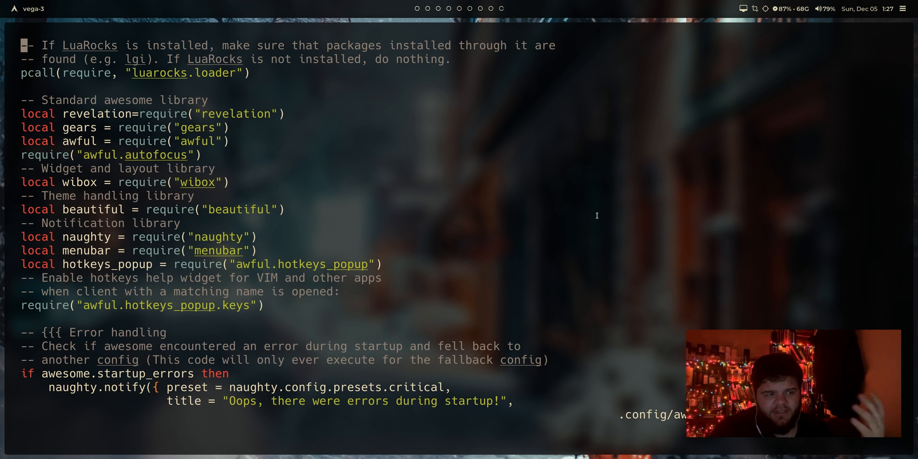
key("j")
key("j")
key("shift+g")
key("k")
key("k")
key("k")
key("k")
key("k")
key("k")
key("k")
key("j")
key("j")
key("j")
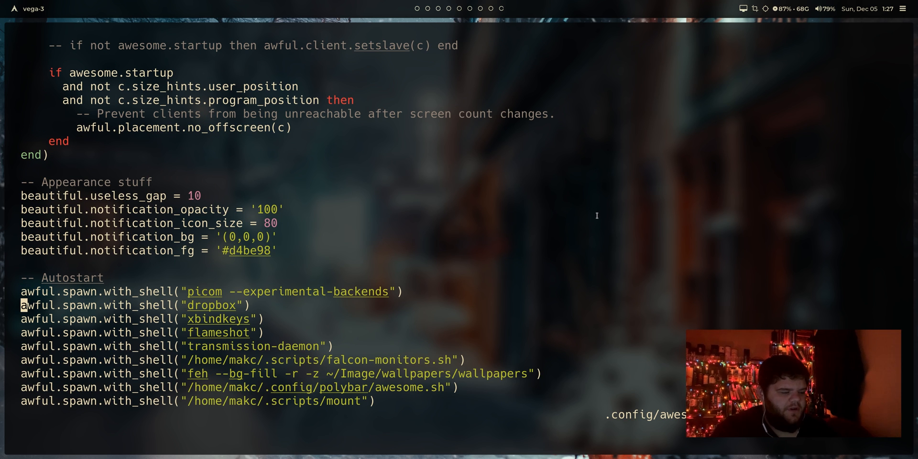
Duplicate the dropbox autostart line as a udiskie entry, then save and quit with :x
key("y")
key("y")
key("p")
key("w")
key("w")
key("w")
key("w")
type("ciw")
type("udiskie")
key("Escape")
type(":x")
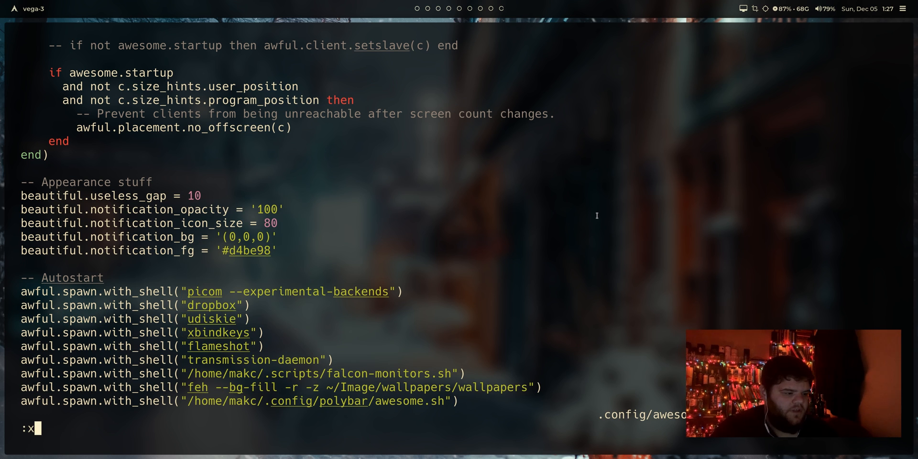
key("Return")
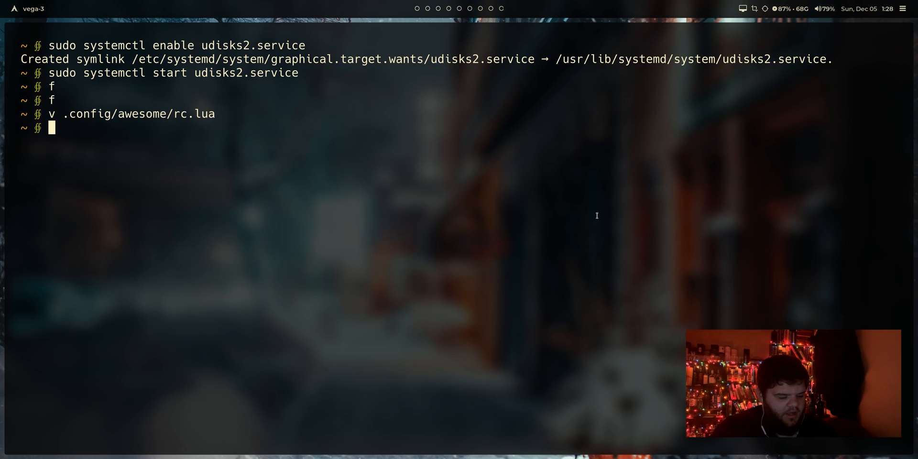
Restart awesome with Super+Ctrl+R, float the OBS window and switch to the terminal workspace to see udiskie auto-mount notifications
key("super+ctrl+r")
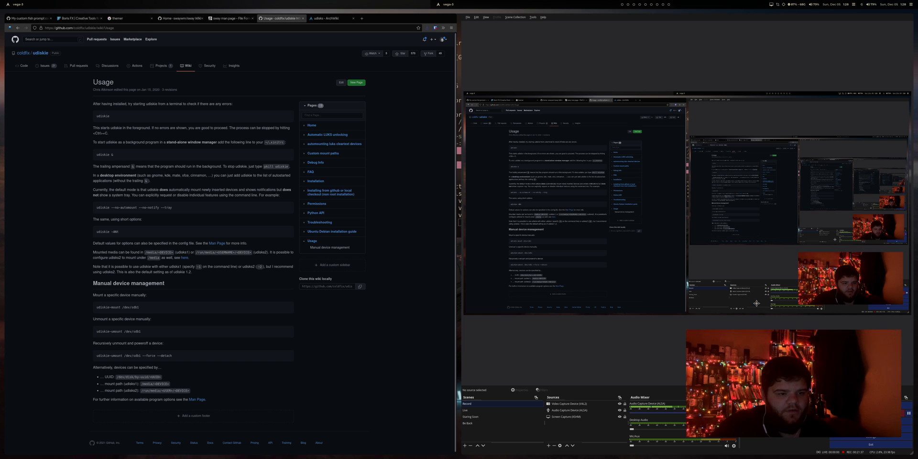
left_click(731, 247)
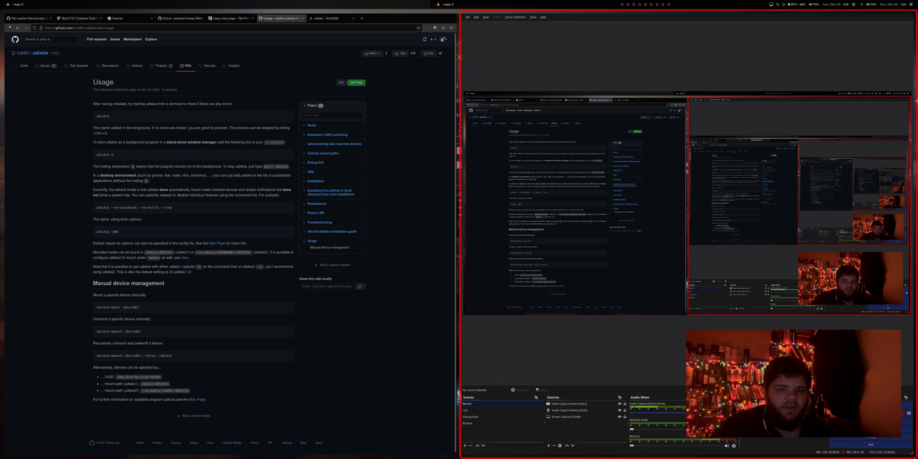
key("super+shift+space")
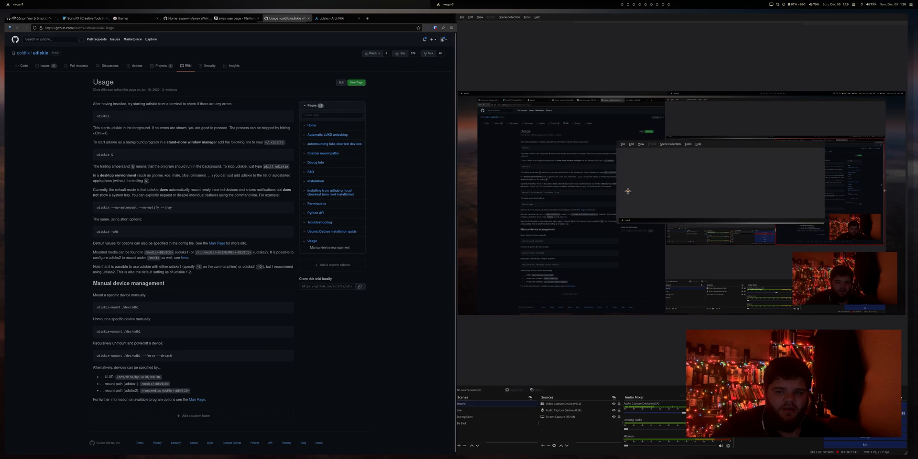
key("super+2")
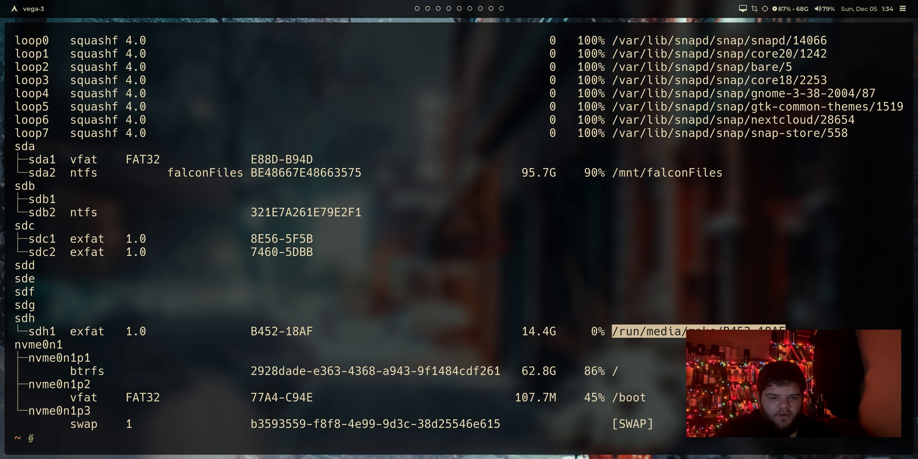
type("lf")
Browse from home up to / and into /run in ranger to check the B452-18AF mount, then launch Thunar with Super+E
key("Return")
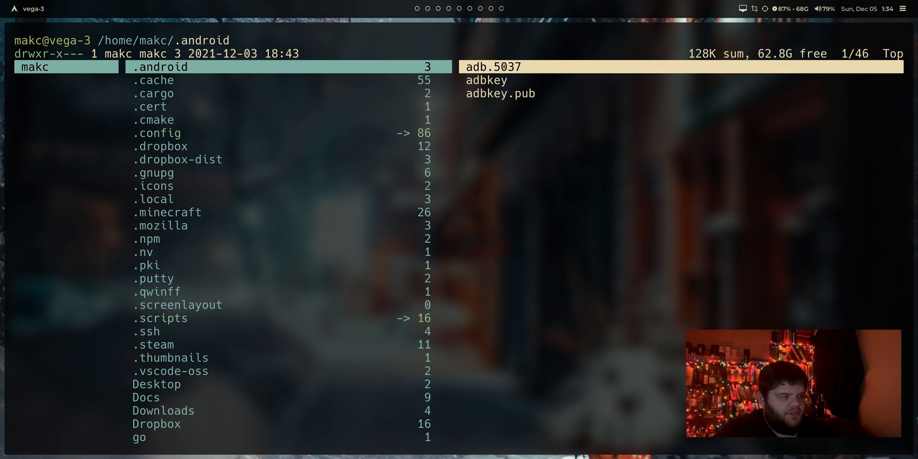
key("h")
key("h")
key("j")
key("j")
key("j")
key("j")
key("j")
key("j")
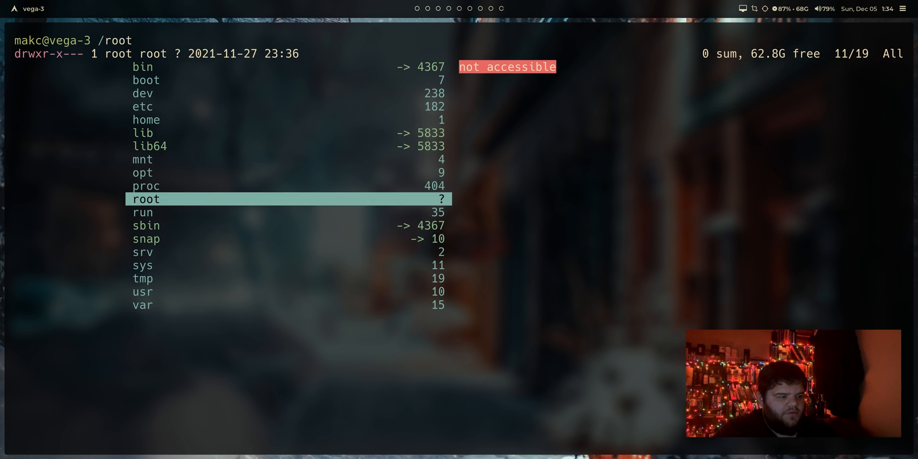
key("j")
key("l")
key("j")
key("j")
key("j")
key("j")
key("j")
key("j")
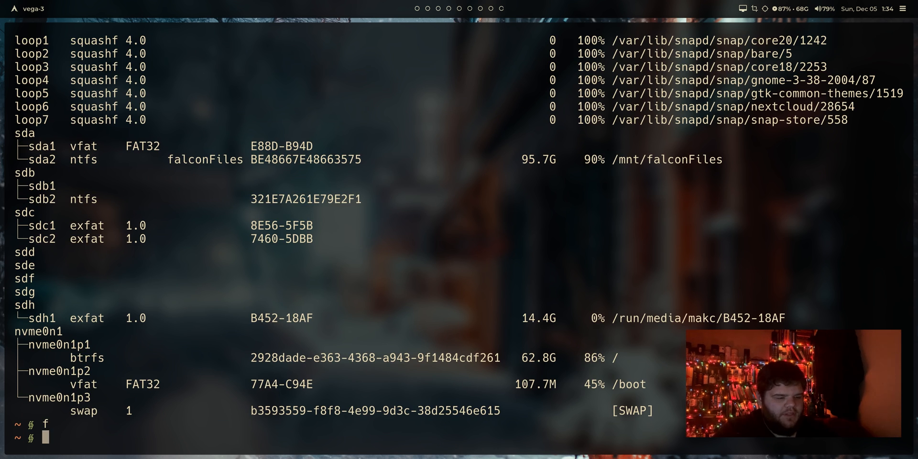
key("super+e")
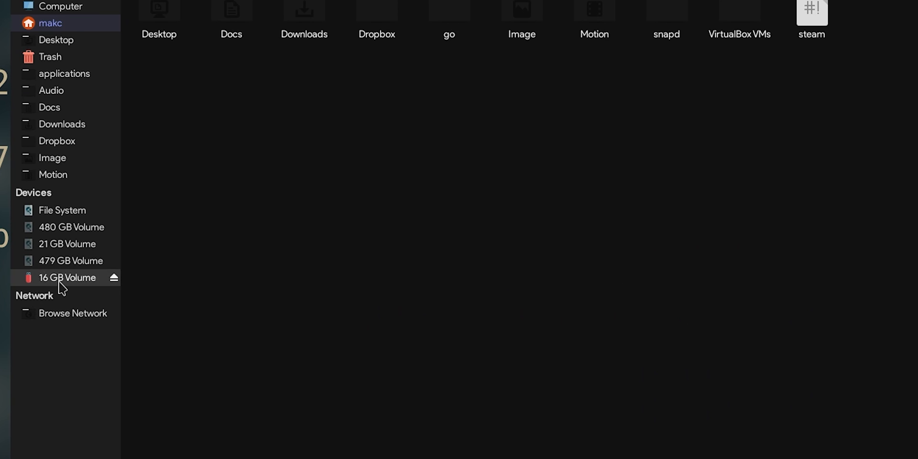
Inspect the 16 GB, 479 GB, 480 GB volumes and root File System in Thunar's Devices sidebar
left_click(64, 278)
left_click(57, 261)
left_click(69, 226)
left_click(62, 210)
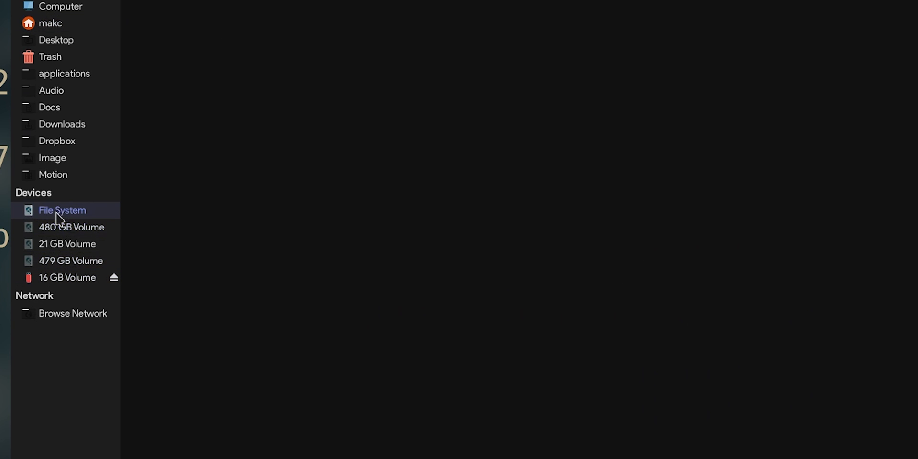
left_click(68, 277)
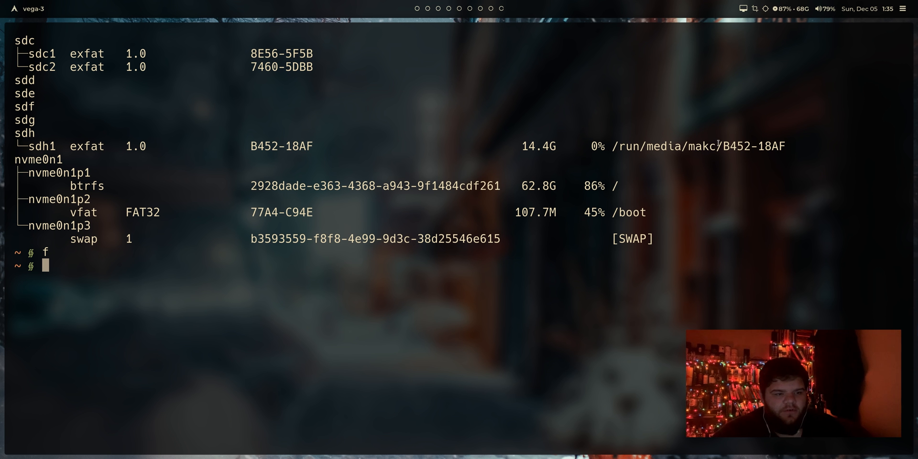
Highlight the /run/media/makc/ mount path in the terminal's drive listing, then clear the selection
left_click_drag(719, 147, 609, 147)
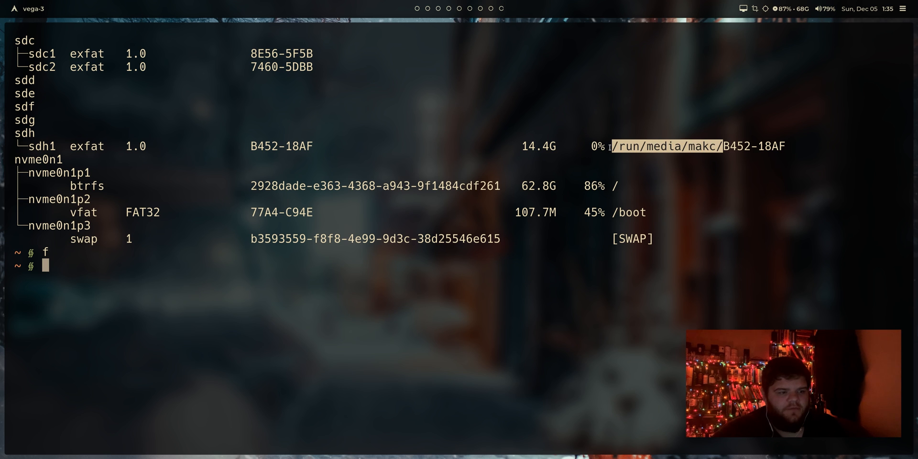
left_click(431, 286)
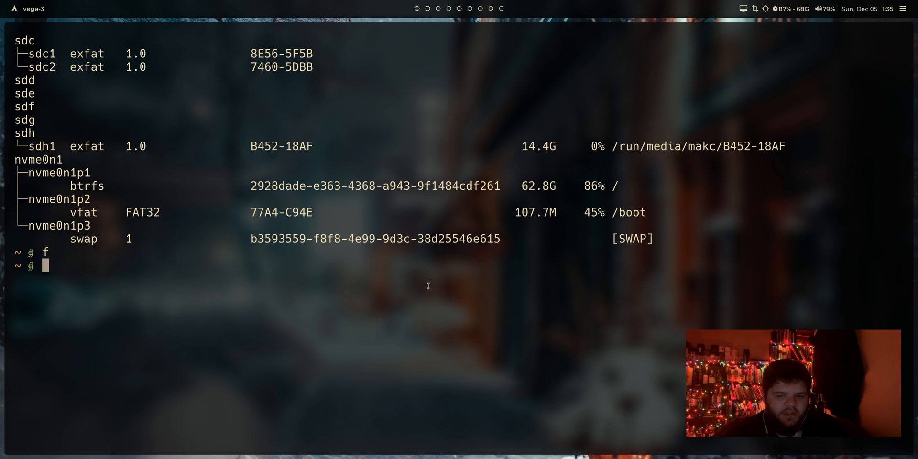
type("v .config/")
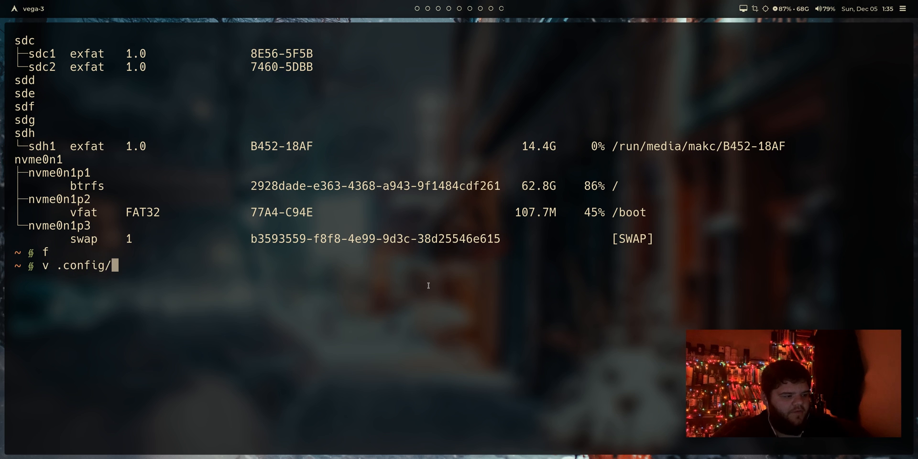
type("zsh/.zshrc")
Add alias drive='ranger /run/media/makc/' below alias ls in .zshrc, save, and reload zsh
key("Return")
key("j")
key("j")
key("j")
key("j")
key("j")
key("j")
key("j")
key("j")
key("j")
key("j")
key("j")
key("j")
key("j")
key("j")
key("j")
key("j")
key("j")
key("j")
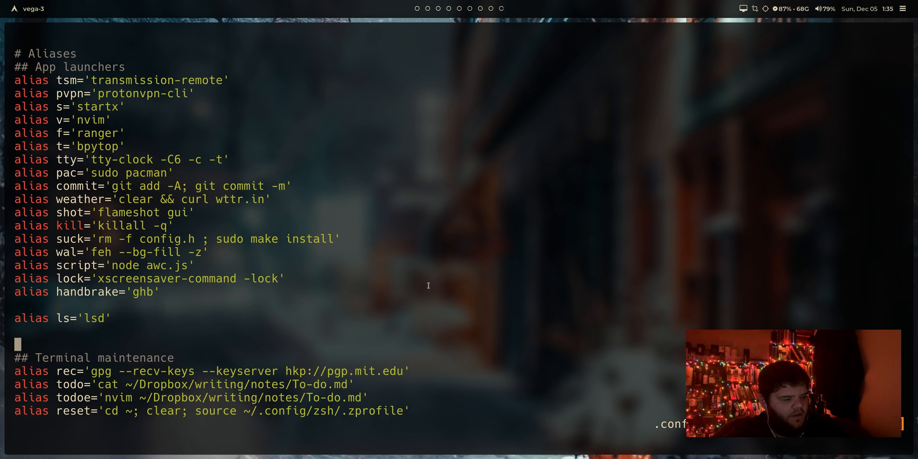
key("d")
key("d")
type("koalias drive= 'ranger")
key("Escape")
type("A'")
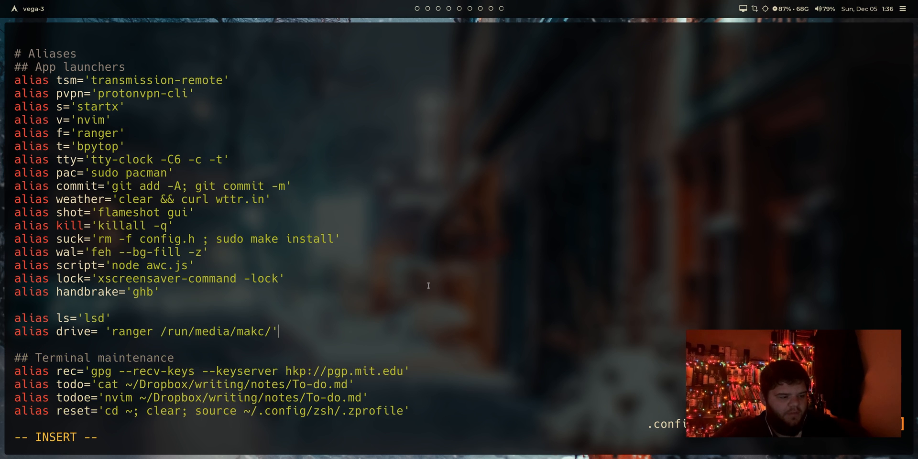
key("Escape")
type(":wq")
key("Return")
type("zsh")
key("ctrl+l")
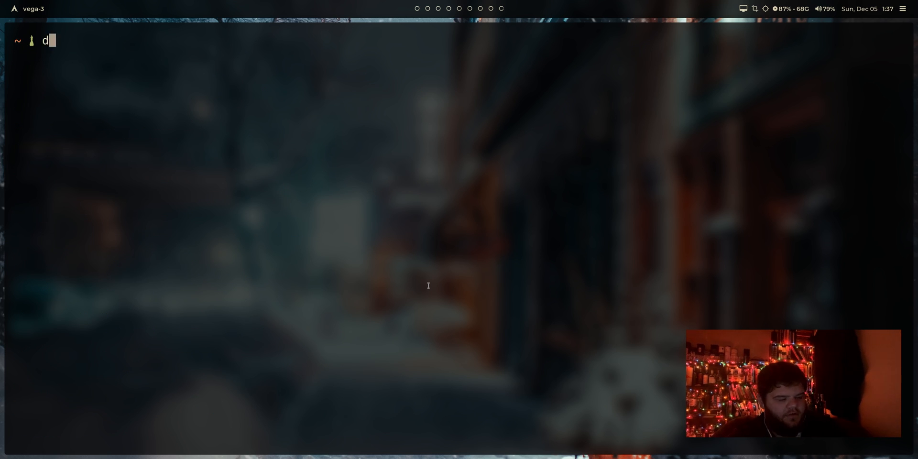
type("drive")
Run the drive alias and look inside the FBFA-0FB2 drive holding System Volume Information
key("Return")
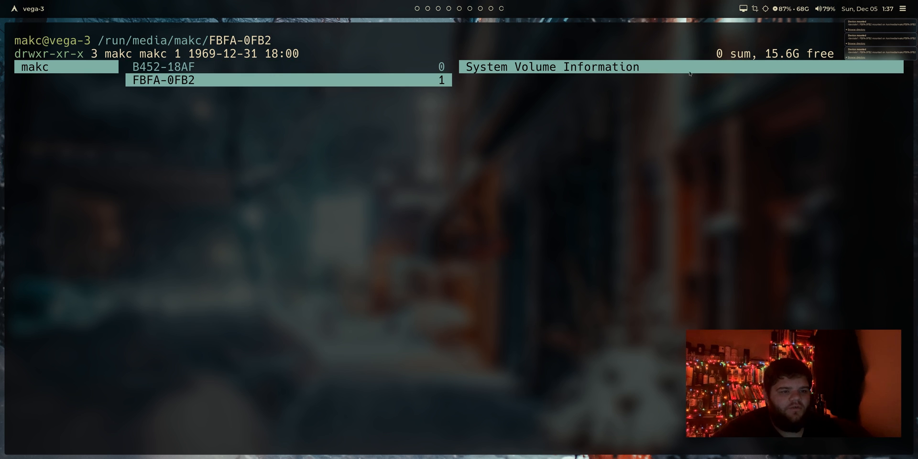
key("l")
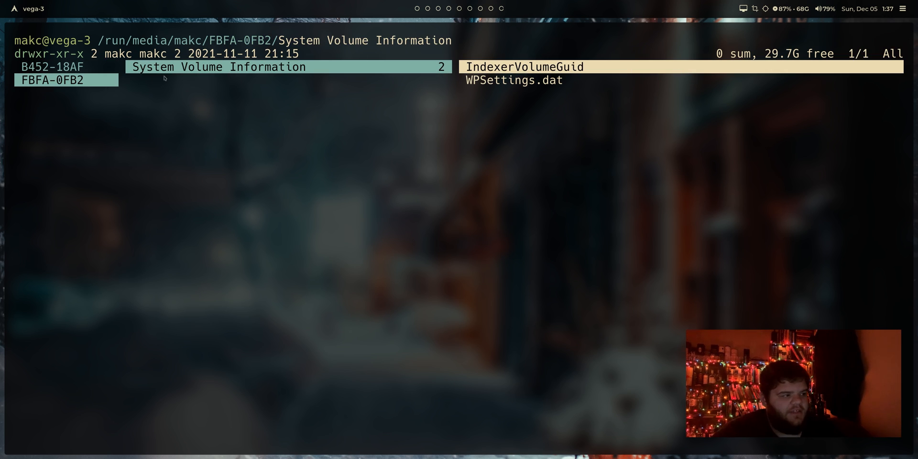
key("h")
key("k")
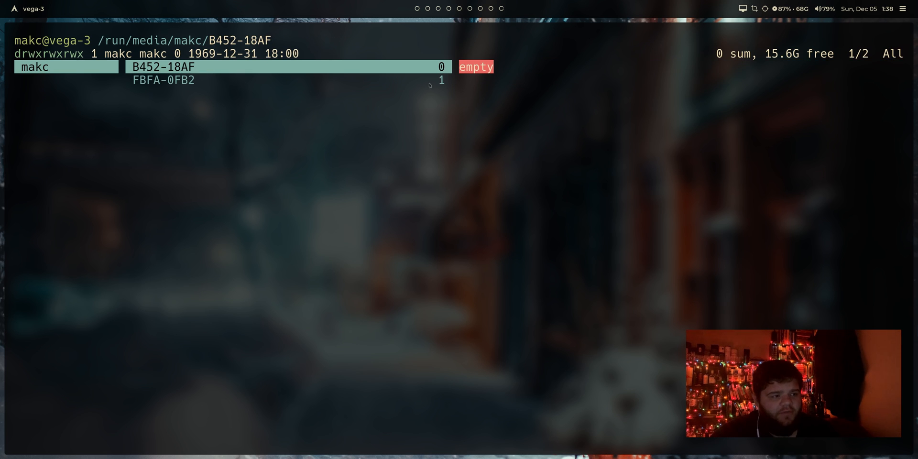
Enter the empty B452-18AF drive in ranger, then bring up Thunar with Super+E
left_click(436, 80)
left_click(436, 79)
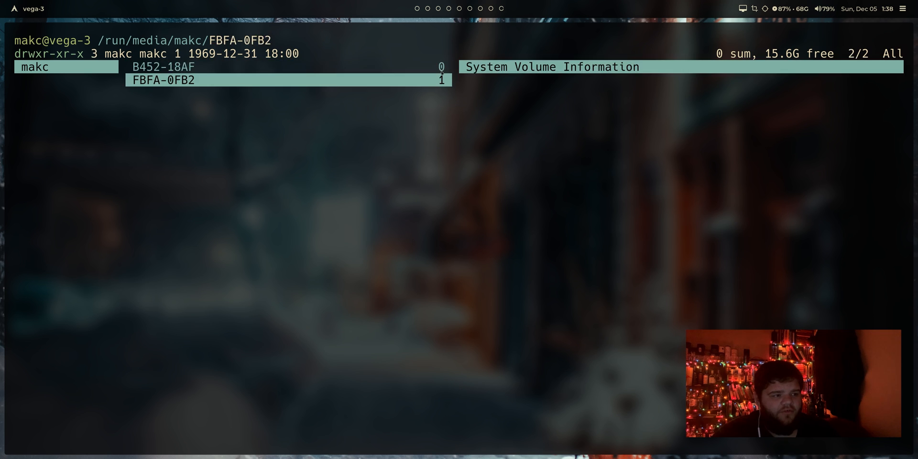
left_click(437, 66)
left_click(442, 79)
left_click(441, 67)
left_click(442, 79)
left_click(489, 113)
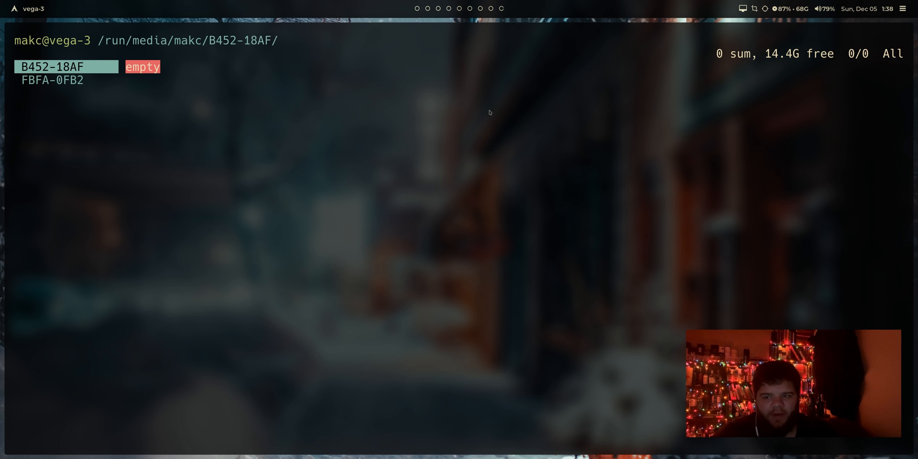
key("super+e")
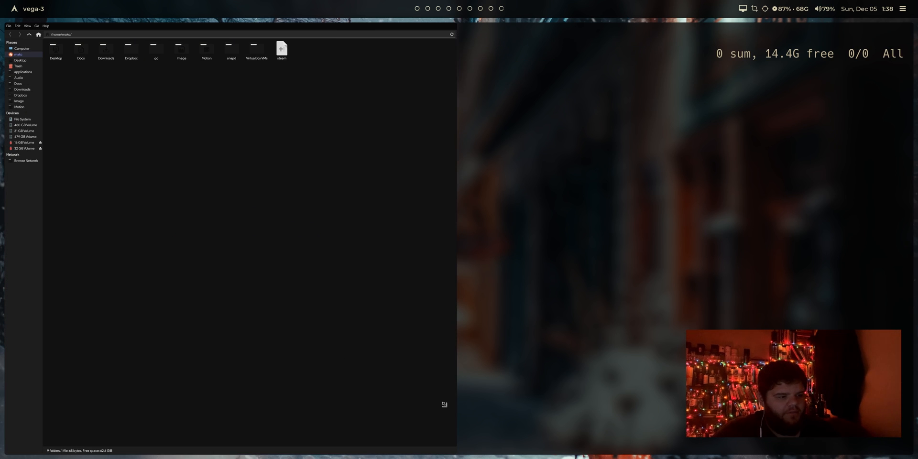
Float Thunar and view the 16 GB and 32 GB volumes' contents from the sidebar
key("super+shift+space")
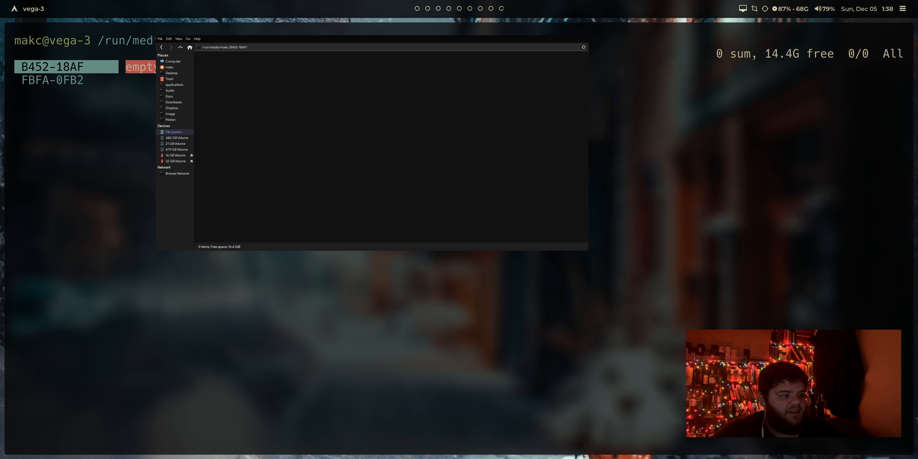
left_click(180, 139)
left_click(177, 161)
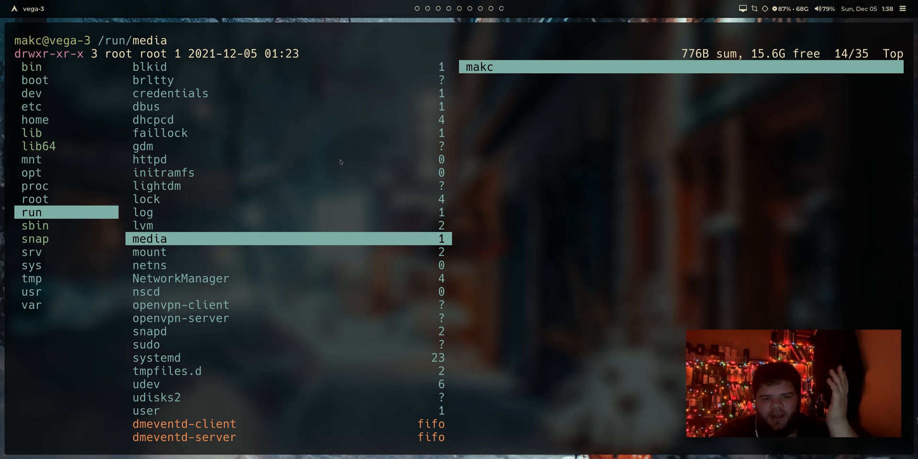
type("qumoun")
Tab-complete the mount command in the shell, then abandon it with Ctrl+C
key("Home")
key("Delete")
key("End")
type("t")
key("Tab")
key("ctrl+c")
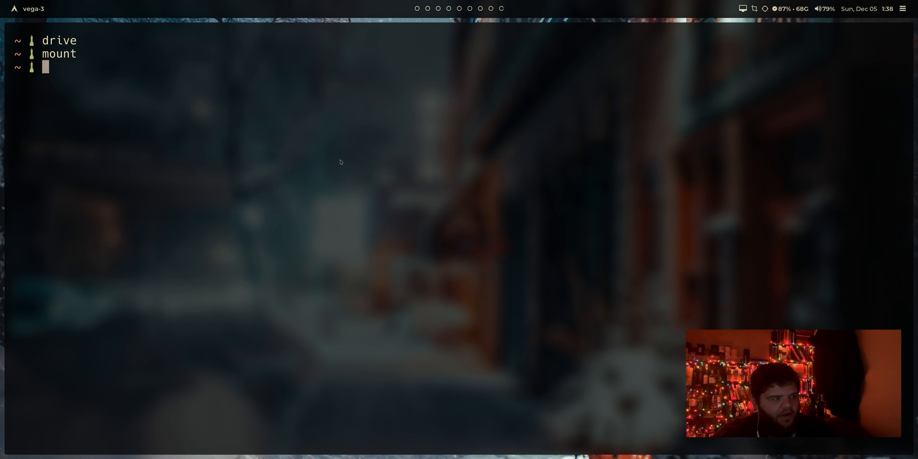